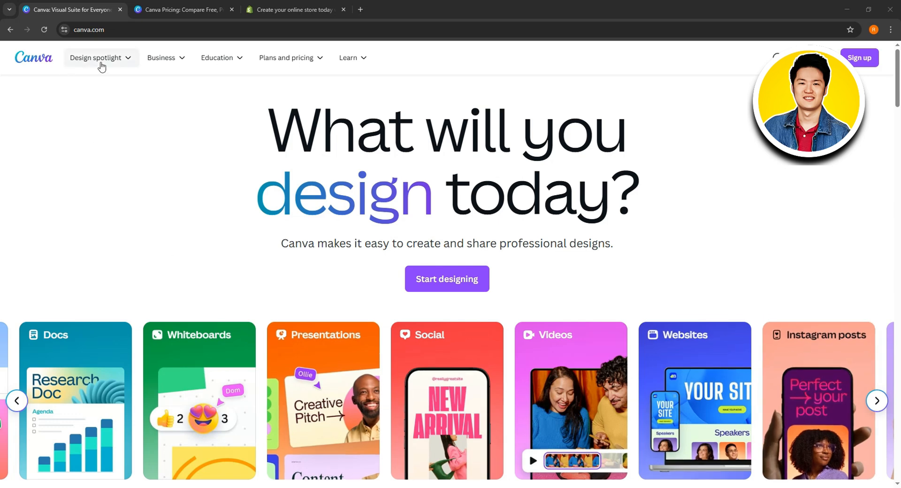
Review the Canva plan pricing for individuals and teams with monthly billing
{"action": "left_click", "coordinate": [281, 59]}
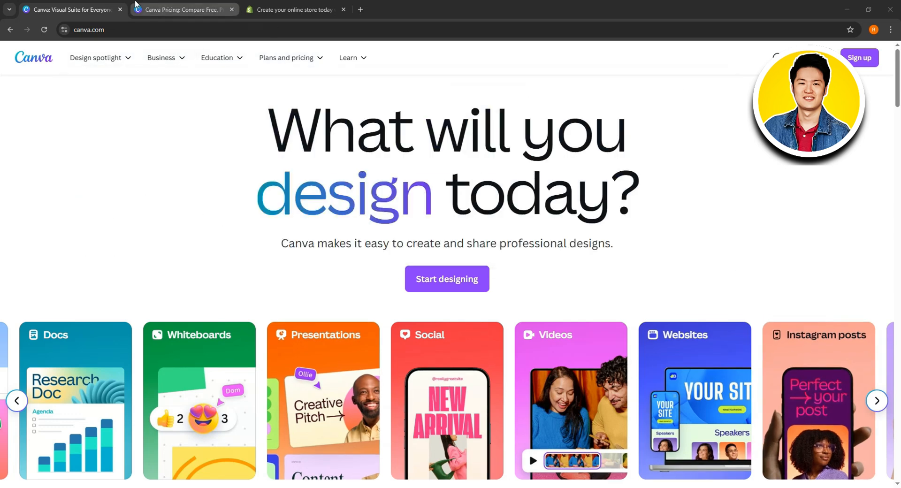
{"action": "left_click", "coordinate": [185, 10]}
{"action": "scroll", "coordinate": [832, 333], "scroll_direction": "down", "scroll_amount": 1}
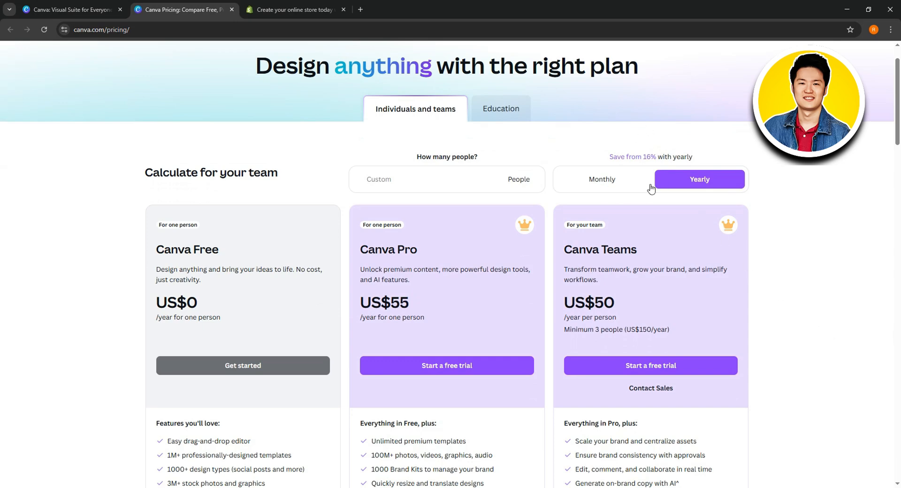
{"action": "left_click", "coordinate": [611, 181]}
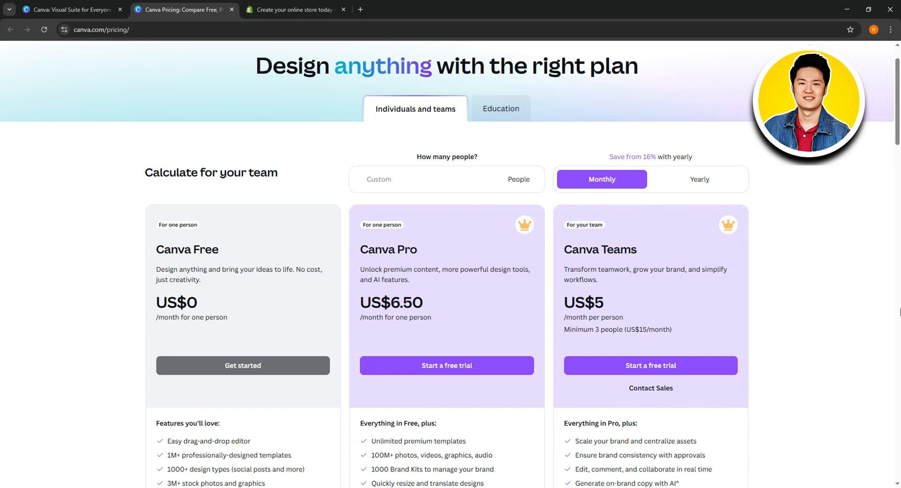
{"action": "scroll", "coordinate": [899, 312], "scroll_direction": "up", "scroll_amount": 1}
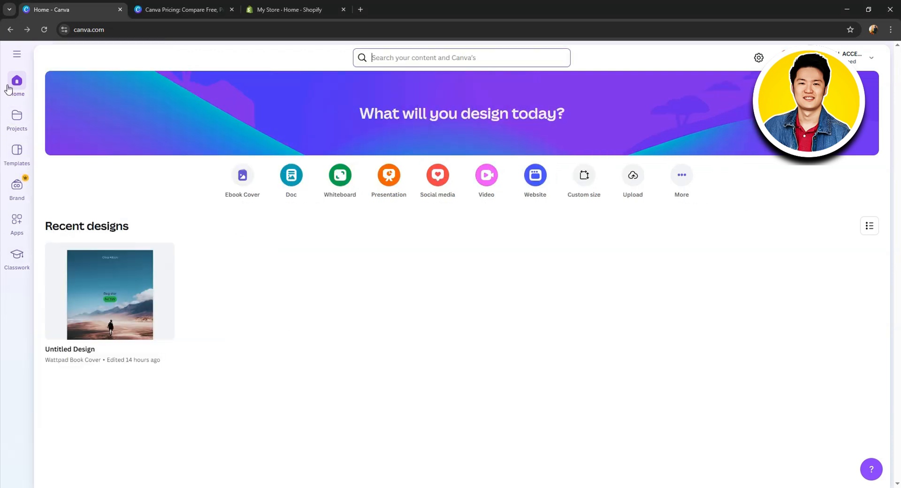
Create a new YouTube Video (Landscape) design, 1920 × 1080 px
{"action": "left_click", "coordinate": [16, 53]}
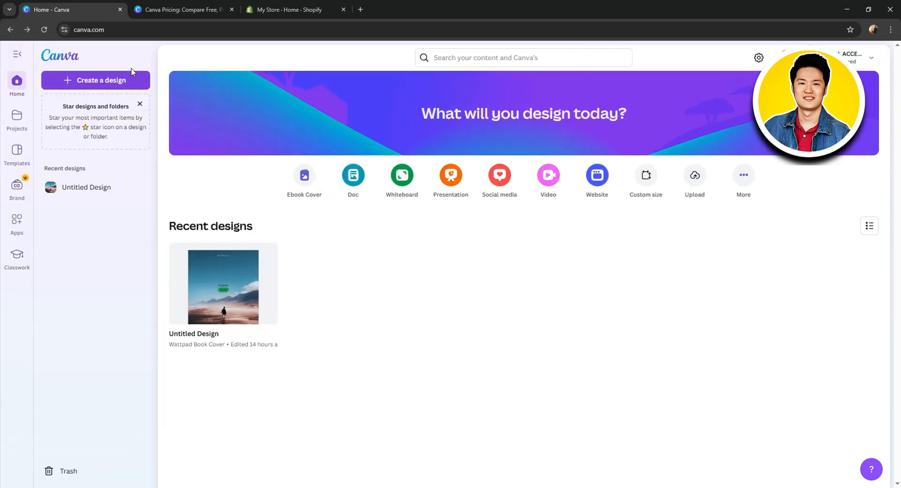
{"action": "left_click", "coordinate": [104, 81]}
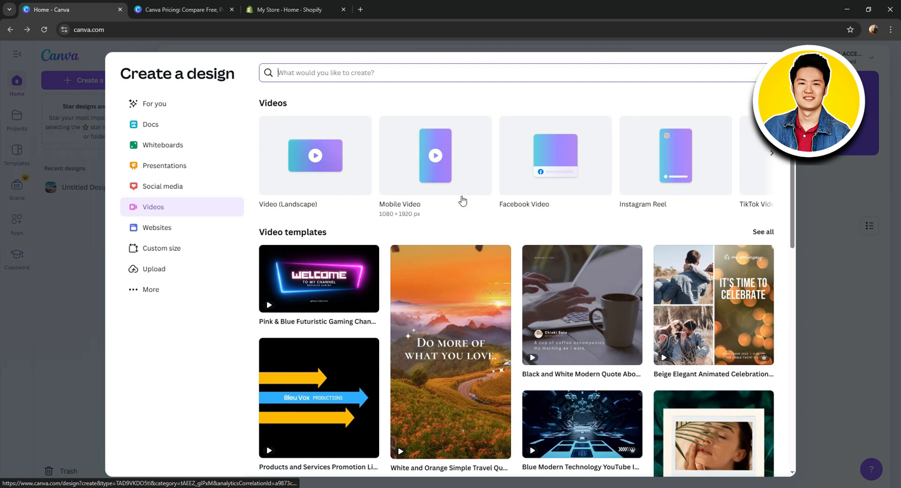
{"action": "left_click", "coordinate": [771, 155]}
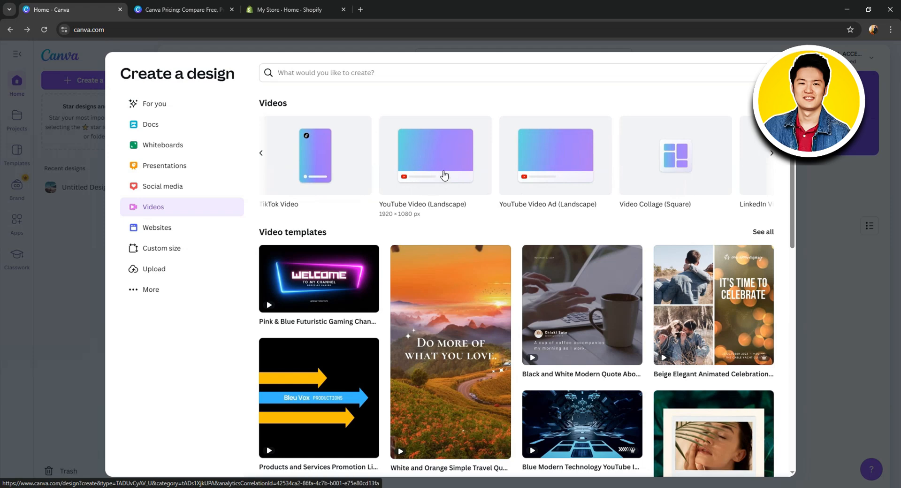
{"action": "left_click", "coordinate": [436, 173]}
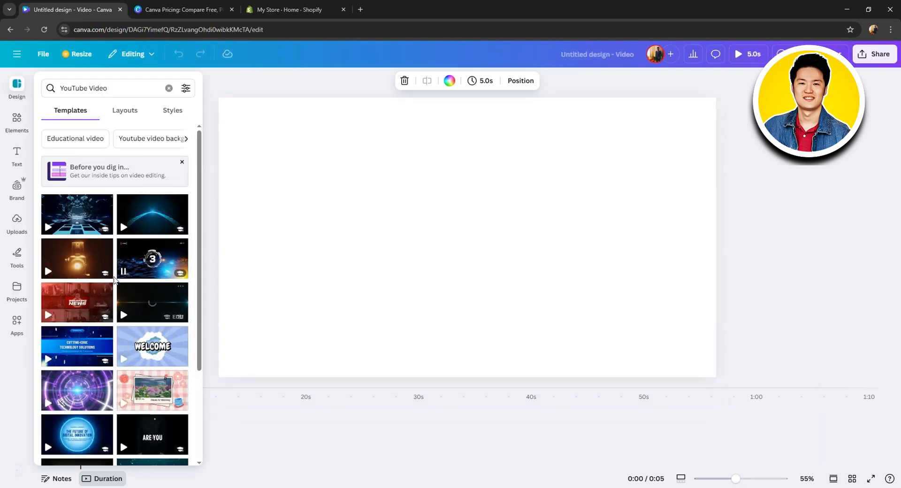
Search the design templates for "YouTube template"
{"action": "double_click", "coordinate": [102, 88]}
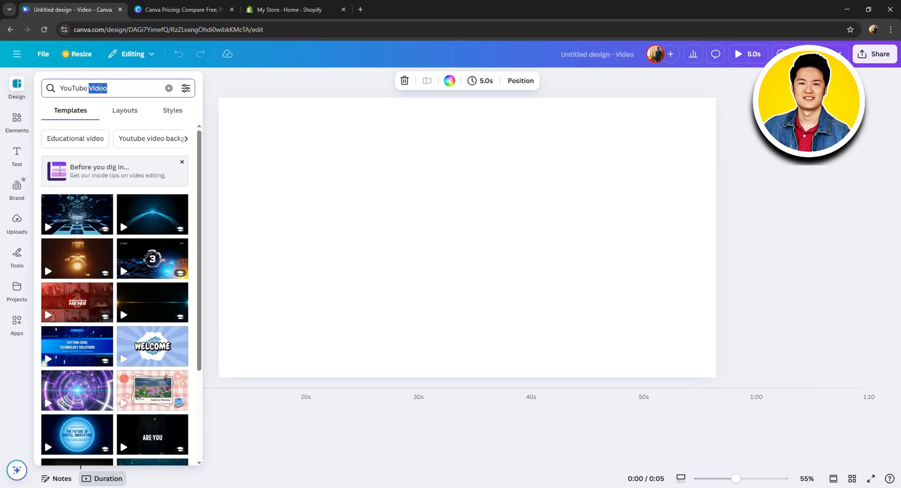
{"action": "type", "text": "temp"}
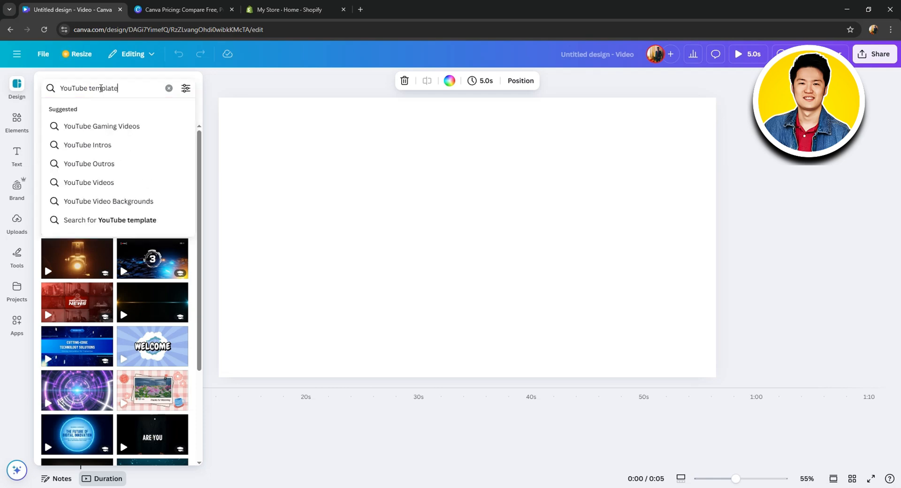
{"action": "type", "text": "late"}
{"action": "key", "text": "Return"}
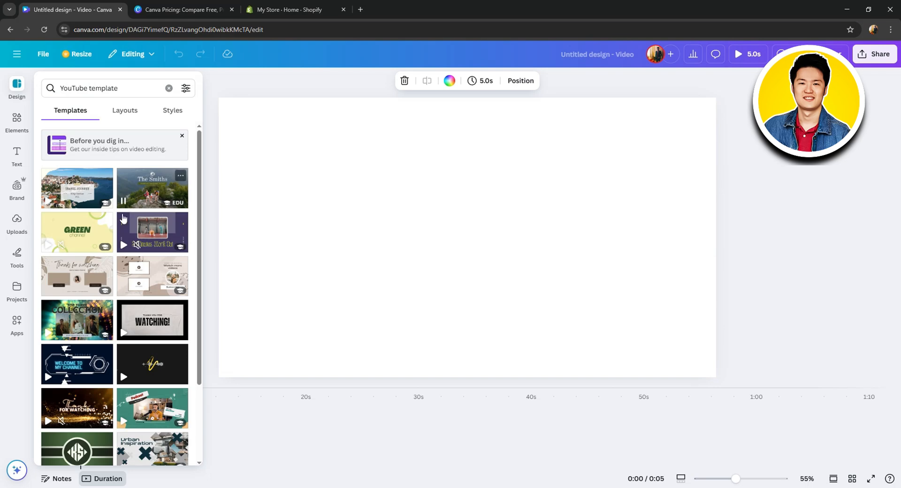
Apply the Green Modern YouTube Intro template with the KS monogram to the blank page
{"action": "scroll", "coordinate": [177, 355], "scroll_direction": "down", "scroll_amount": 2}
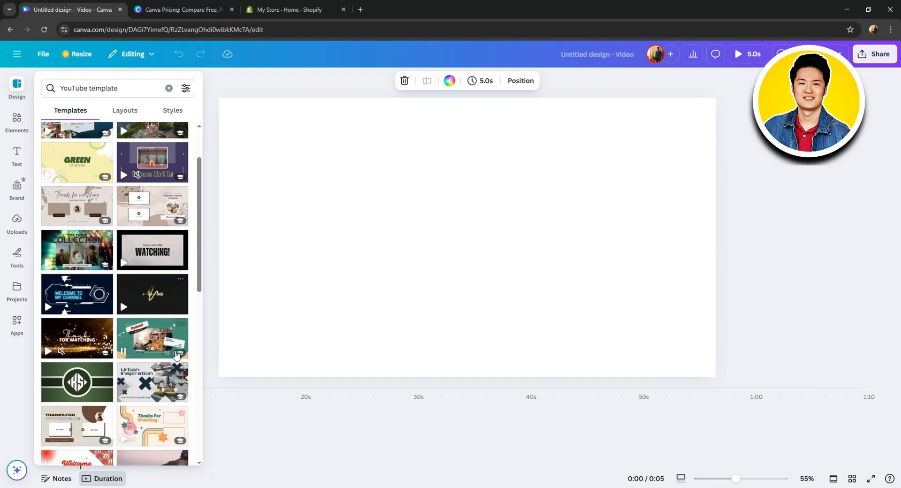
{"action": "scroll", "coordinate": [176, 356], "scroll_direction": "down", "scroll_amount": 3}
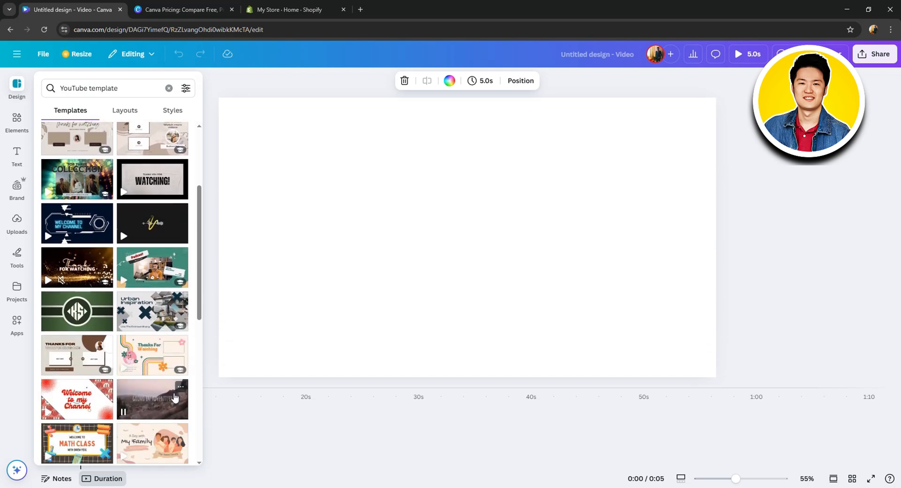
{"action": "scroll", "coordinate": [174, 398], "scroll_direction": "down", "scroll_amount": 1}
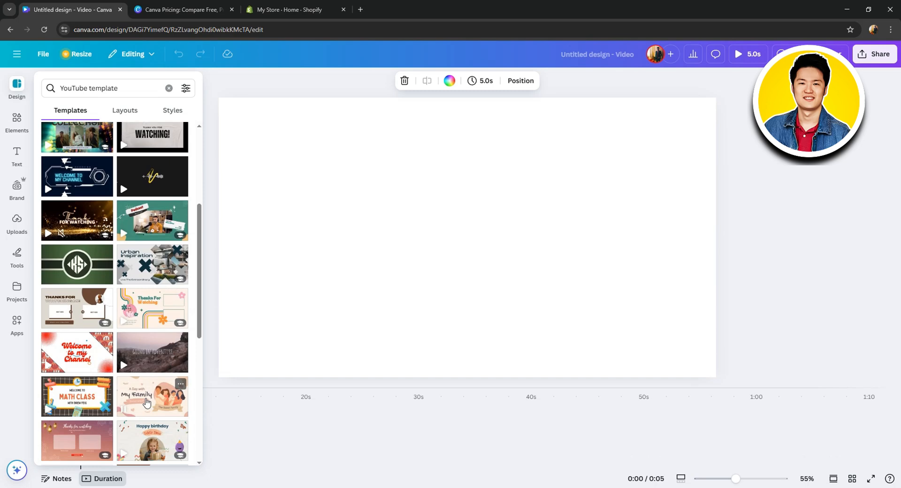
{"action": "left_click", "coordinate": [74, 263]}
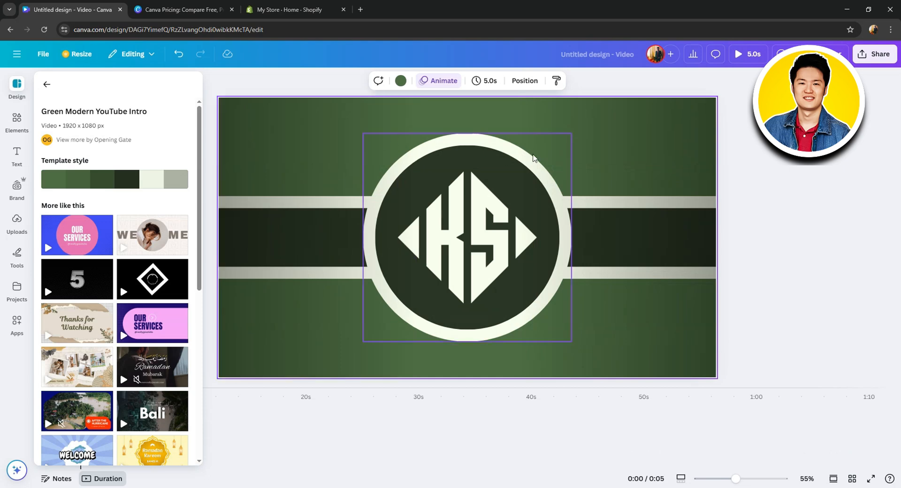
{"action": "left_click", "coordinate": [756, 174]}
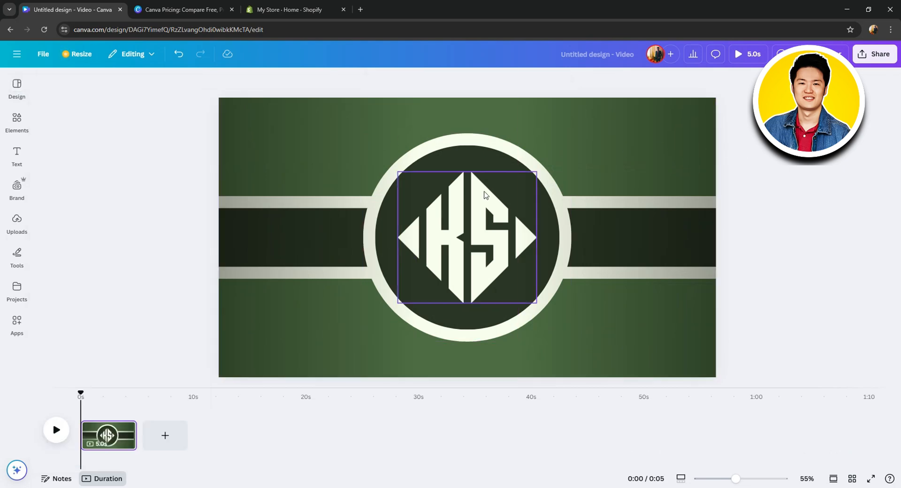
Apply the Aero filter to the KS monogram graphic in the centre circle
{"action": "left_click", "coordinate": [490, 237]}
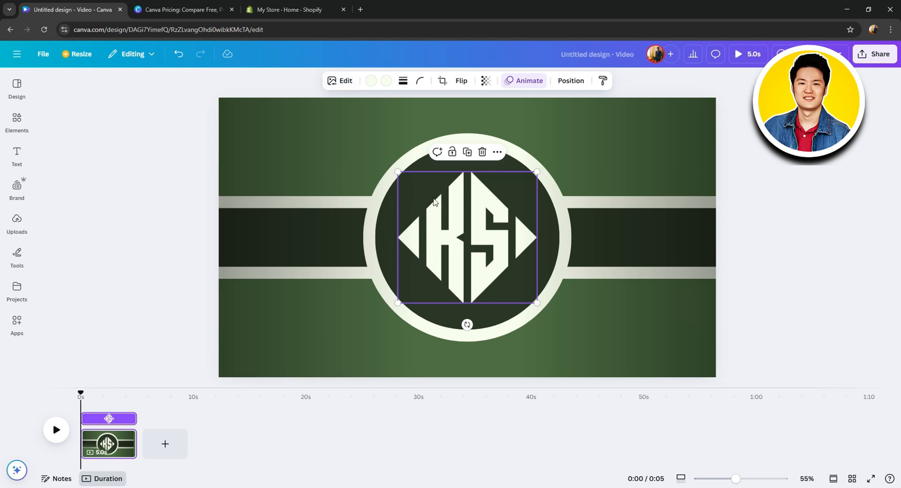
{"action": "left_click", "coordinate": [341, 81]}
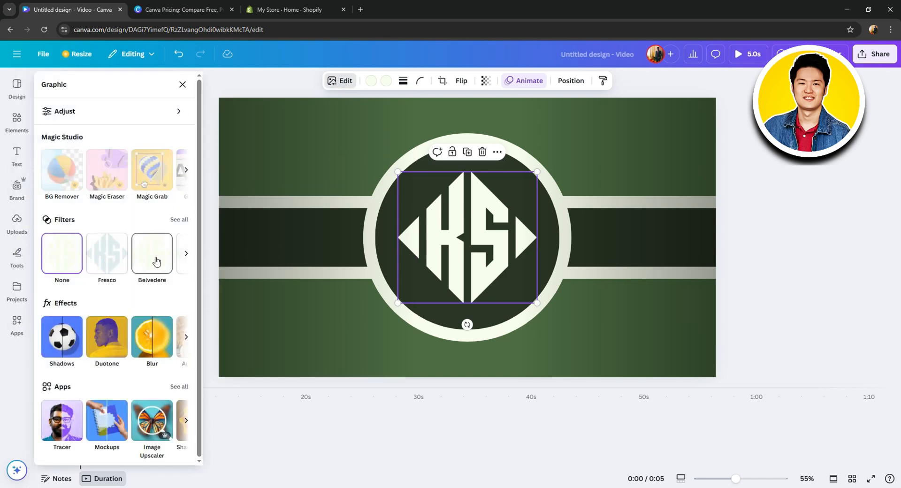
{"action": "left_click", "coordinate": [187, 256]}
{"action": "left_click", "coordinate": [107, 252]}
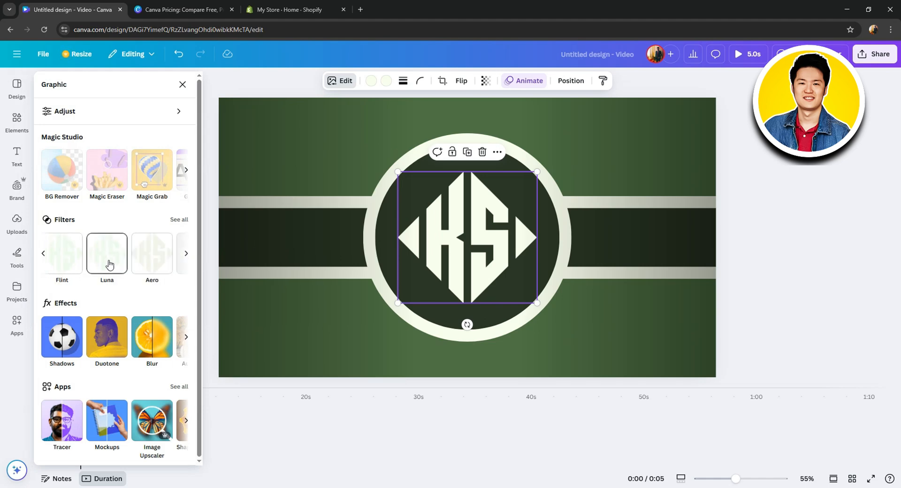
{"action": "left_click", "coordinate": [140, 259]}
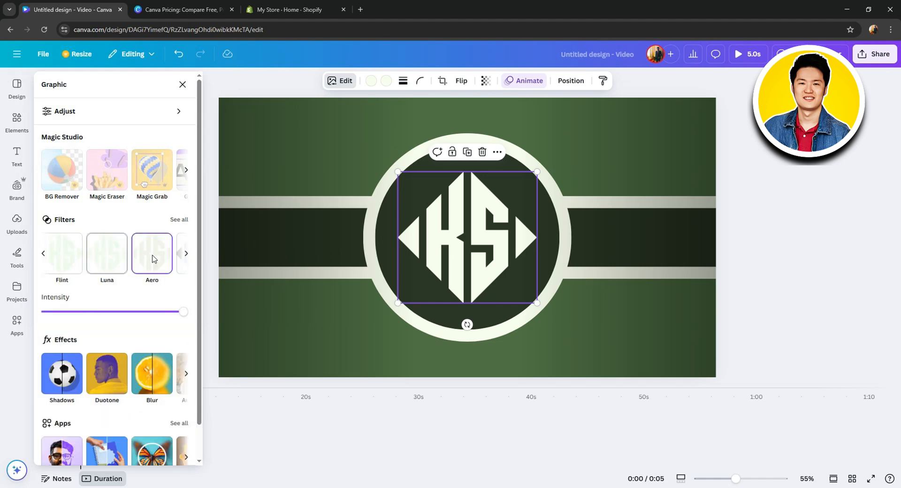
{"action": "key", "text": "Escape"}
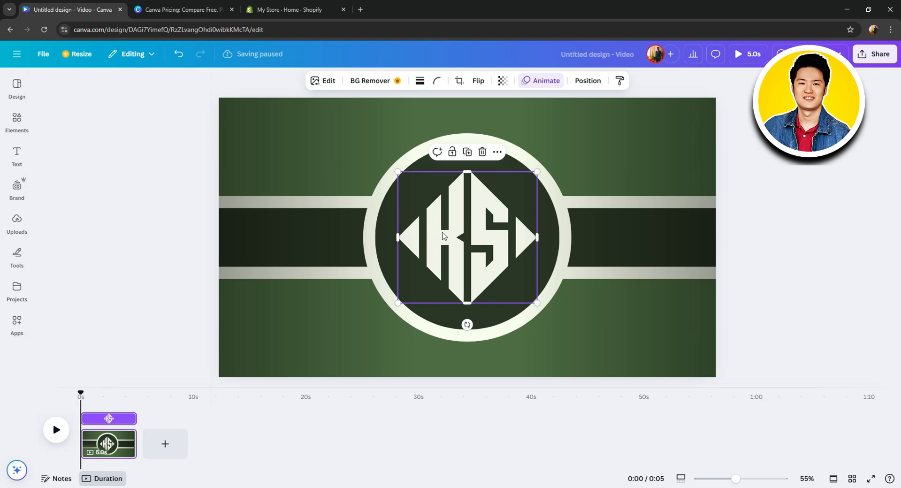
{"action": "left_click", "coordinate": [334, 296]}
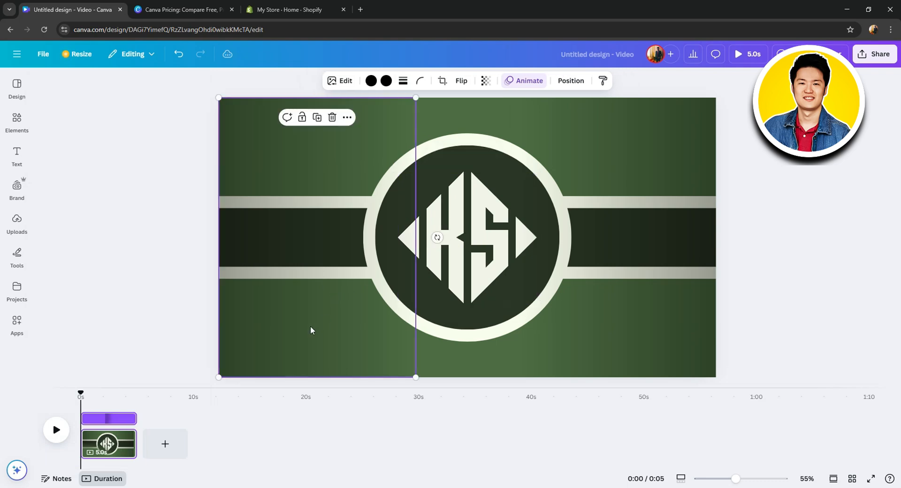
{"action": "left_click_drag", "start_coordinate": [346, 333], "coordinate": [664, 328]}
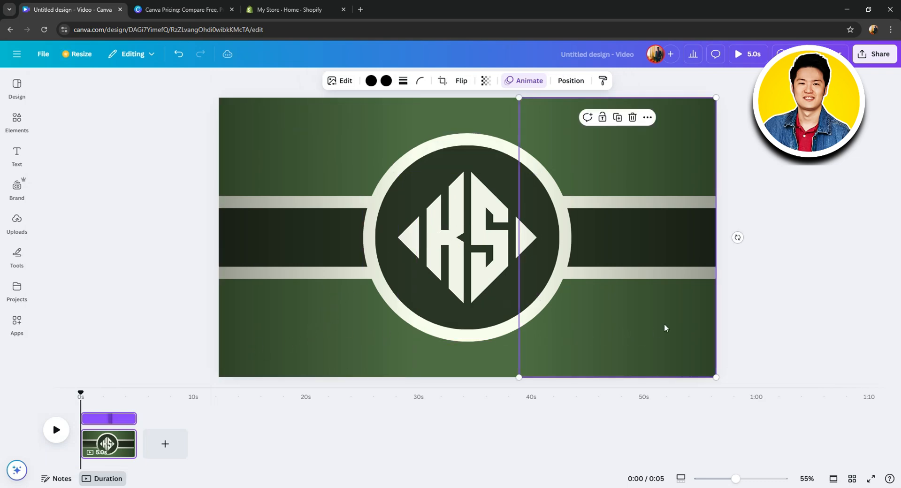
{"action": "key", "text": "ctrl+z"}
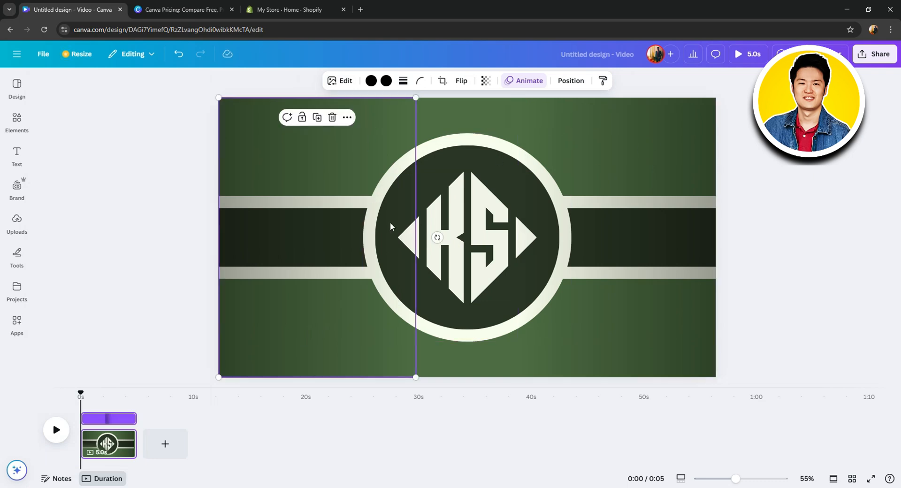
{"action": "left_click", "coordinate": [483, 231]}
{"action": "left_click", "coordinate": [601, 114]}
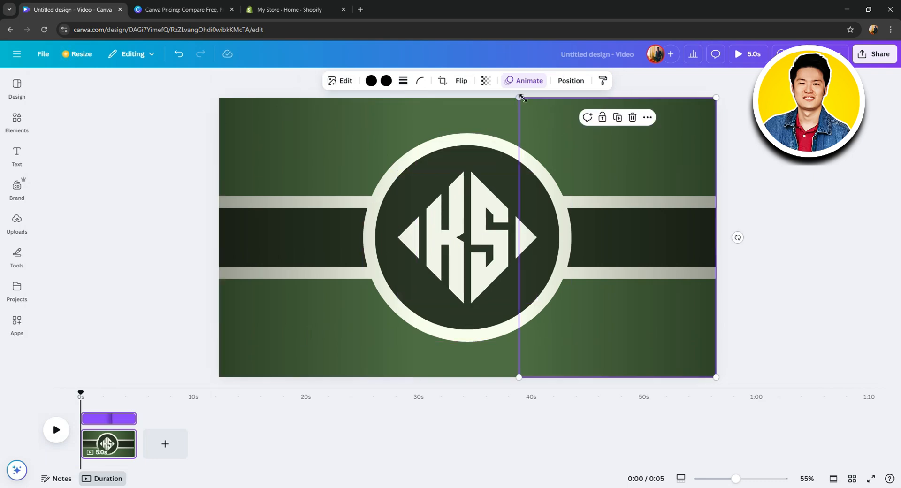
{"action": "left_click", "coordinate": [443, 102]}
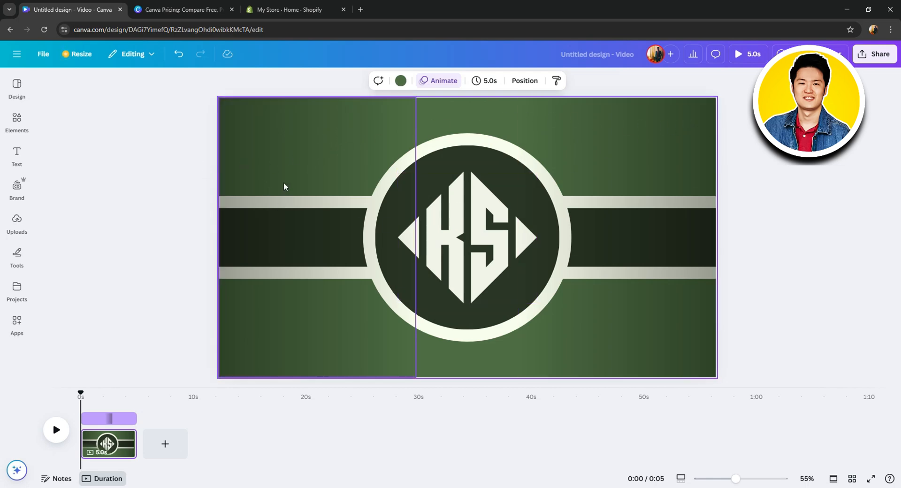
Add the animated balloons sticker, shrink it and place it in the upper-left corner of the video page
{"action": "left_click", "coordinate": [10, 134]}
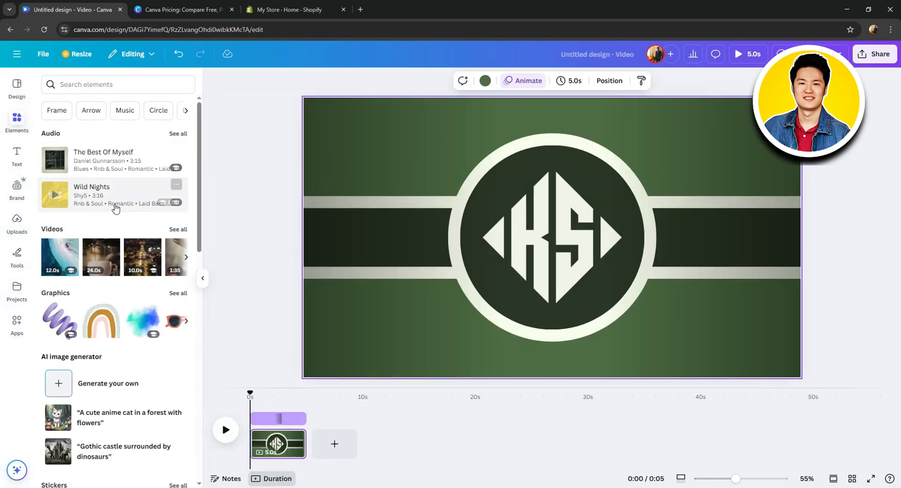
{"action": "scroll", "coordinate": [125, 225], "scroll_direction": "down", "scroll_amount": 4}
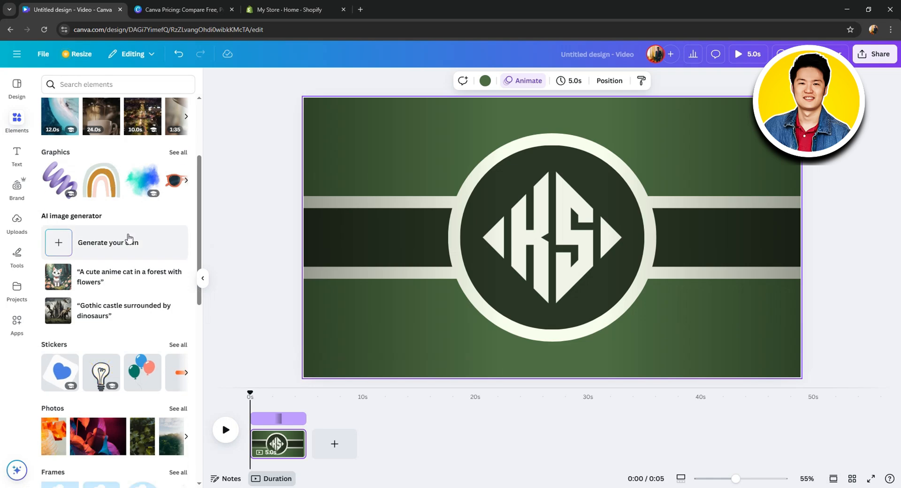
{"action": "left_click", "coordinate": [142, 372]}
{"action": "left_click_drag", "start_coordinate": [639, 349], "coordinate": [505, 223]}
{"action": "left_click_drag", "start_coordinate": [498, 149], "coordinate": [366, 140]}
{"action": "left_click", "coordinate": [358, 233]}
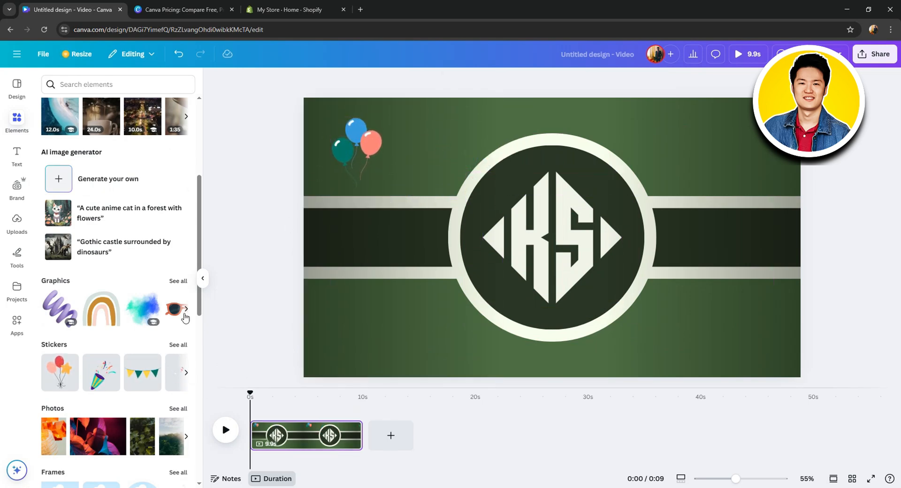
{"action": "scroll", "coordinate": [177, 307], "scroll_direction": "down", "scroll_amount": 1}
Add a heading reading "Template" to the page and set its text color to the pale cream document color
{"action": "left_click", "coordinate": [6, 153]}
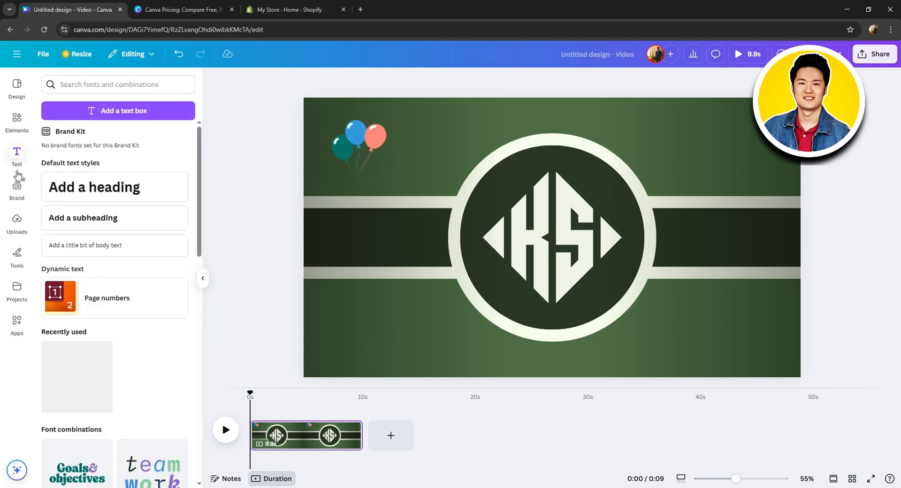
{"action": "left_click", "coordinate": [121, 193]}
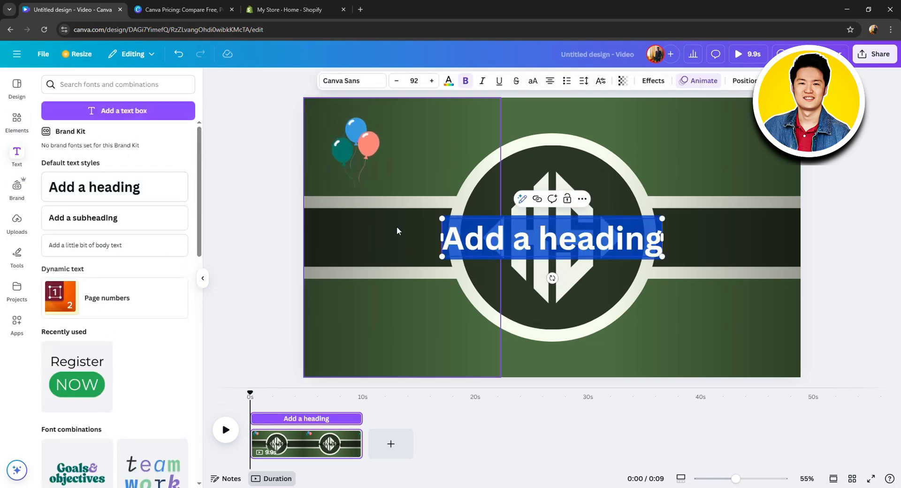
{"action": "type", "text": "Templa"}
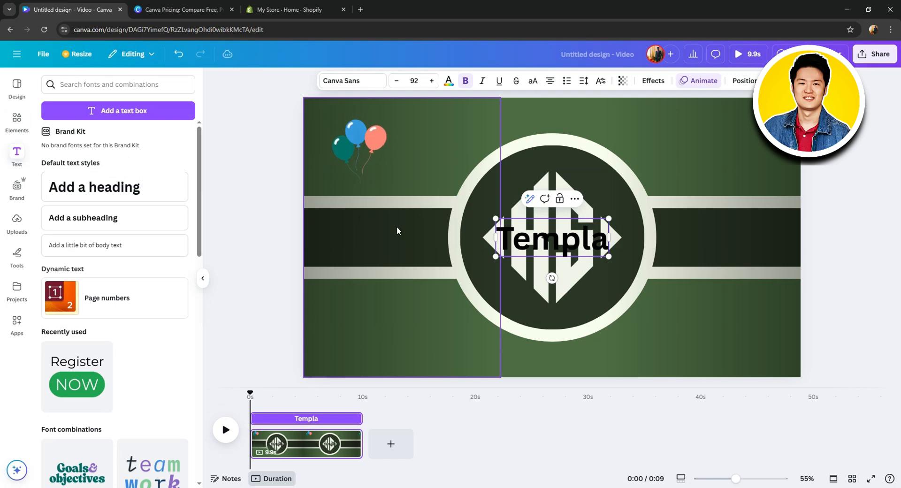
{"action": "type", "text": "te"}
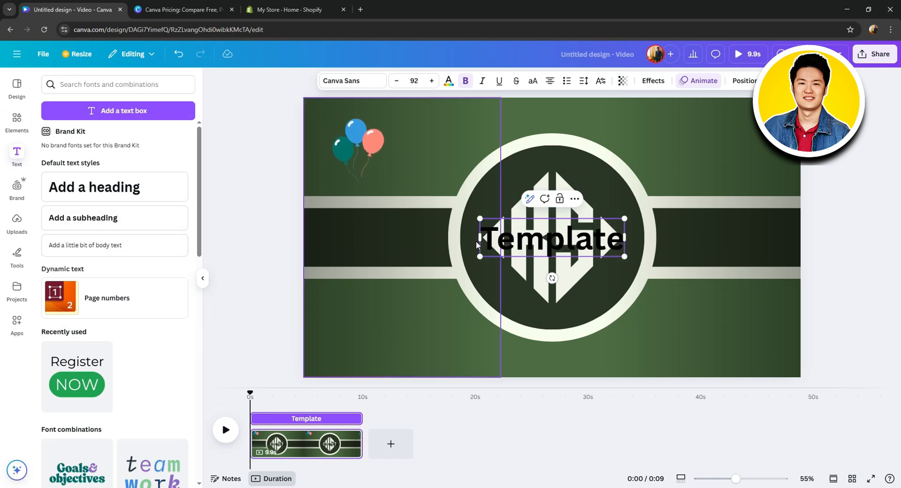
{"action": "left_click", "coordinate": [448, 80]}
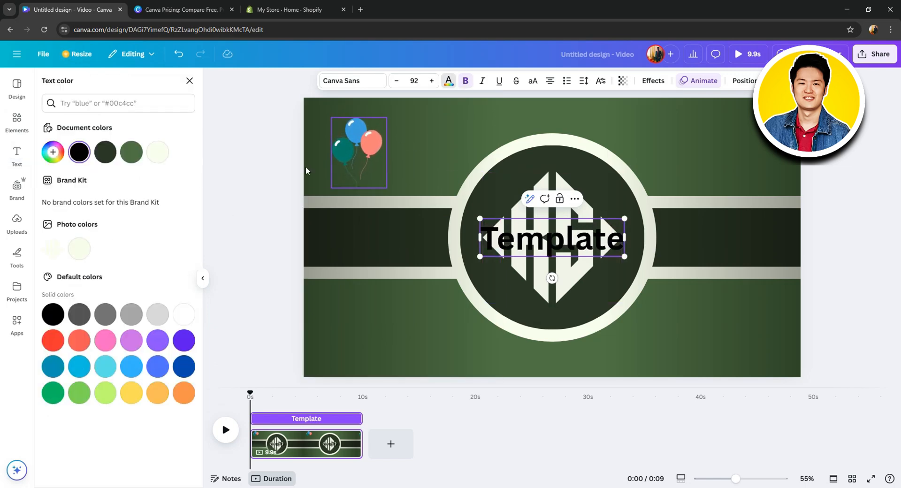
{"action": "left_click", "coordinate": [157, 152]}
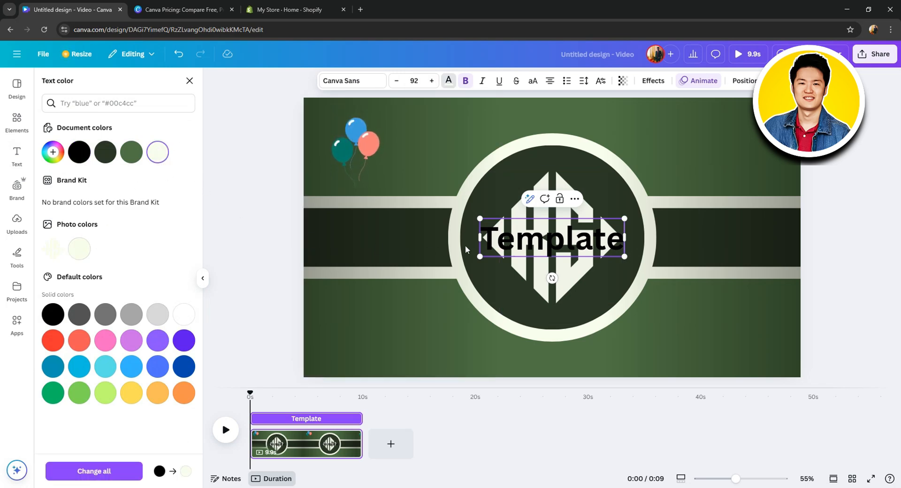
Change the text color of the "Template" heading to white
{"action": "left_click", "coordinate": [189, 317]}
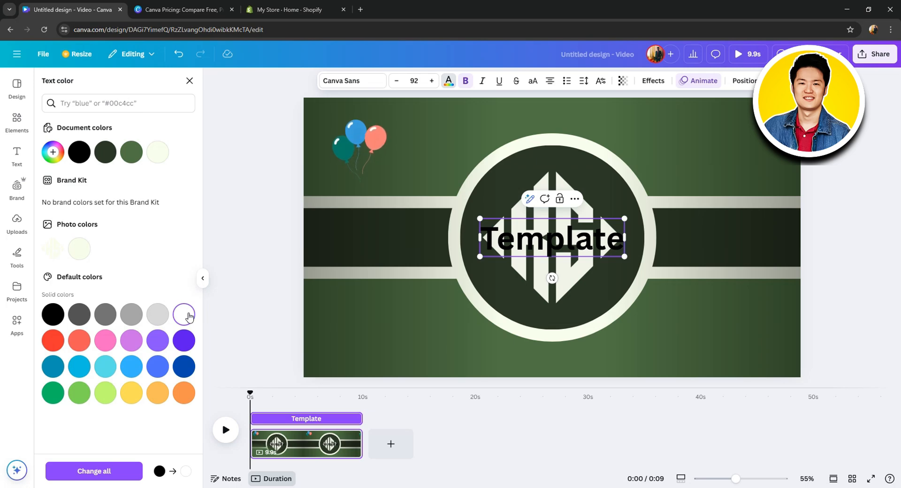
{"action": "left_click", "coordinate": [579, 248]}
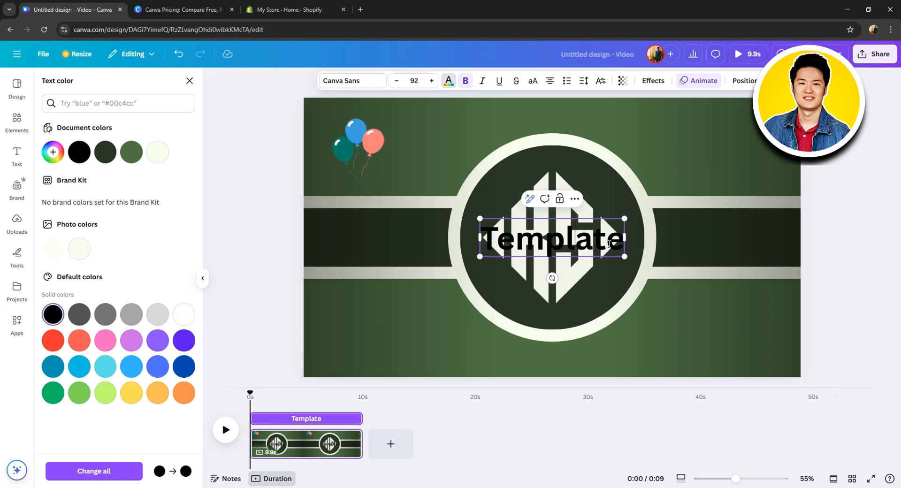
{"action": "left_click_drag", "start_coordinate": [622, 250], "coordinate": [376, 254]}
{"action": "left_click_drag", "start_coordinate": [497, 233], "coordinate": [634, 238]}
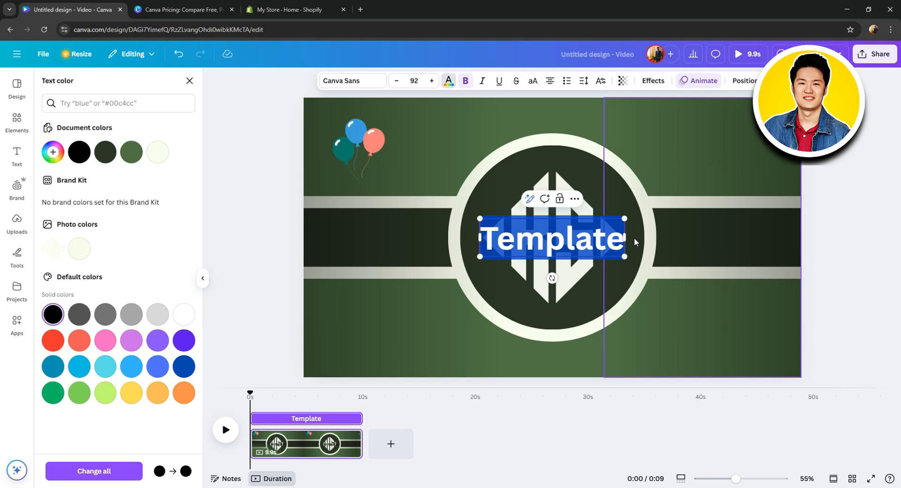
{"action": "left_click", "coordinate": [180, 320]}
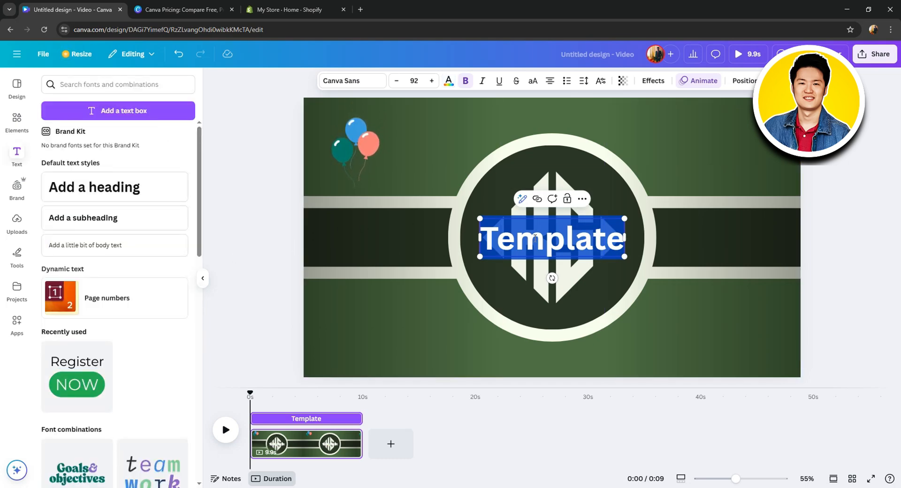
{"action": "key", "text": "Escape"}
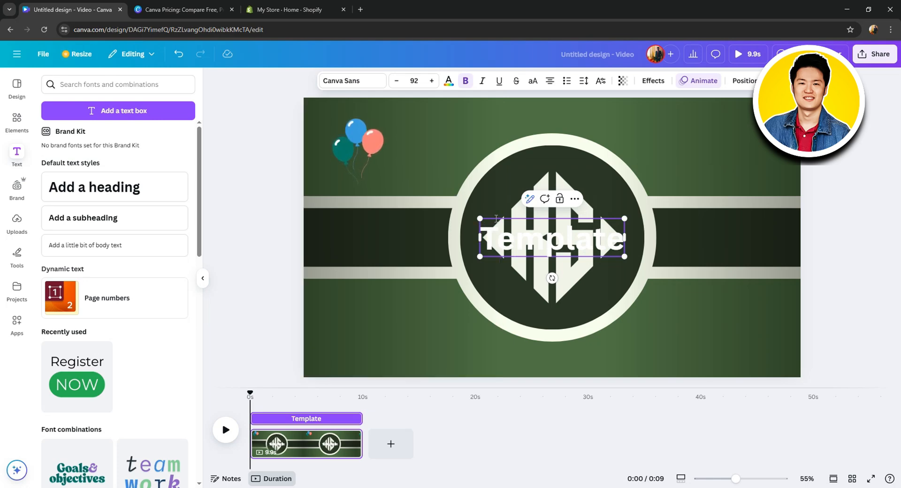
Move the "Template" heading off the monogram into the lower-left corner of the video page
{"action": "left_click", "coordinate": [434, 336]}
{"action": "left_click", "coordinate": [546, 243]}
{"action": "left_click_drag", "start_coordinate": [553, 244], "coordinate": [393, 346]}
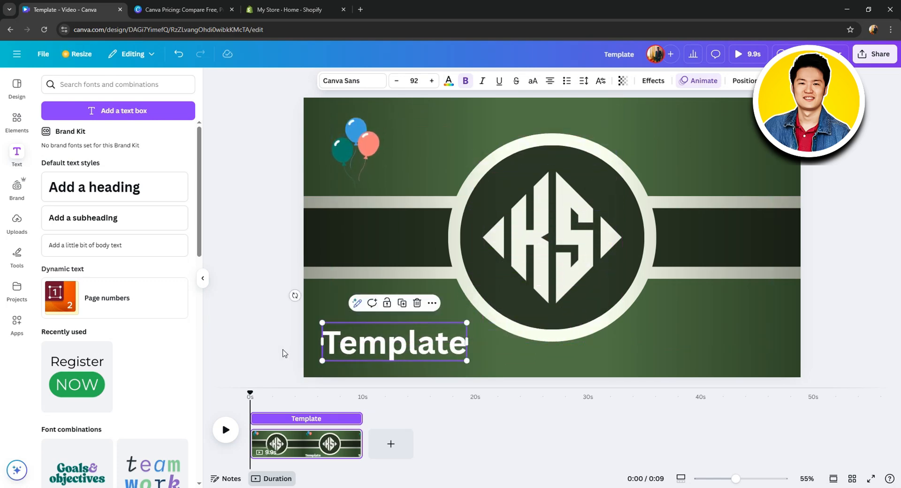
{"action": "left_click", "coordinate": [284, 354]}
Set the font of the "Template" heading to Li Bhasa 52 Unicode Italic
{"action": "left_click", "coordinate": [396, 355]}
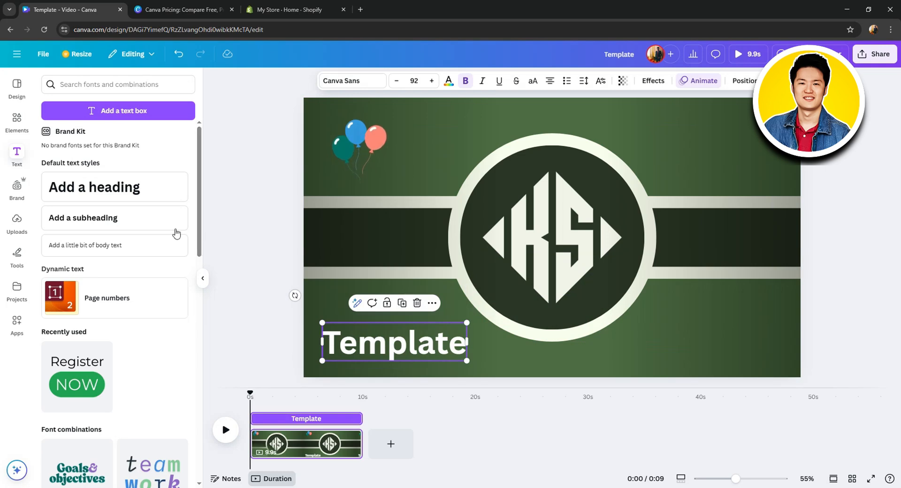
{"action": "left_click", "coordinate": [368, 80]}
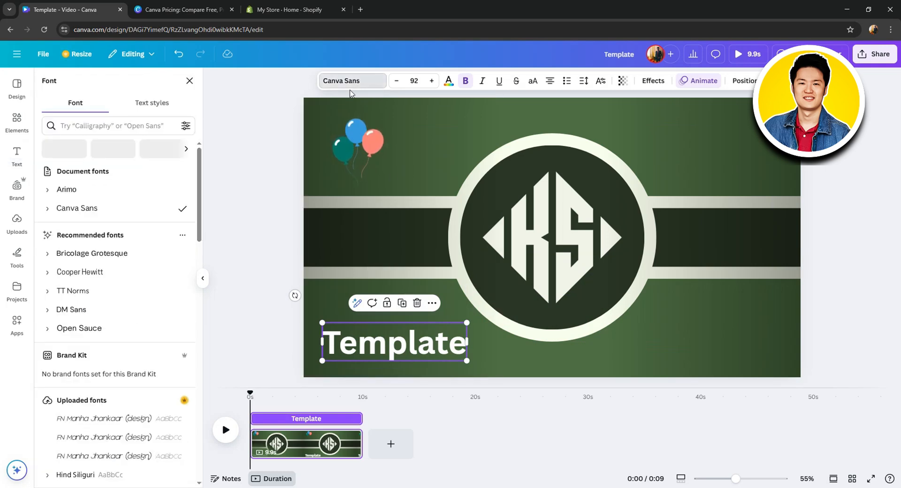
{"action": "scroll", "coordinate": [132, 252], "scroll_direction": "down", "scroll_amount": 2}
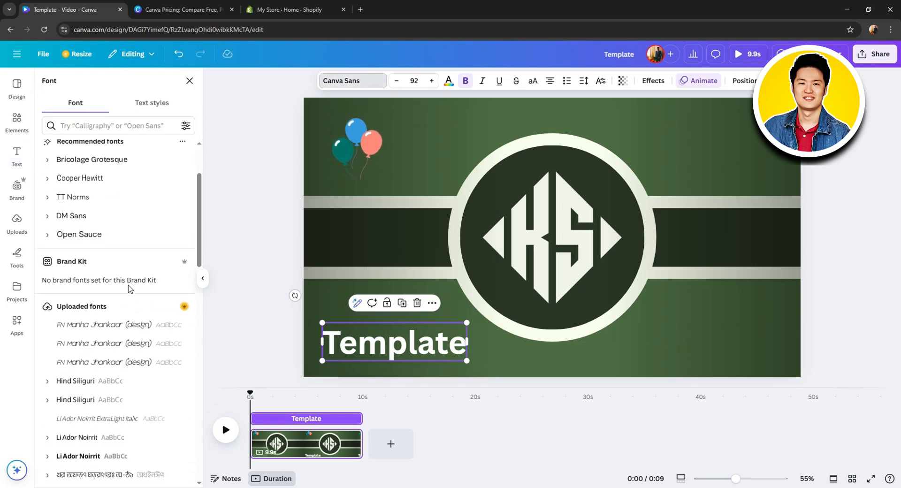
{"action": "scroll", "coordinate": [114, 314], "scroll_direction": "down", "scroll_amount": 4}
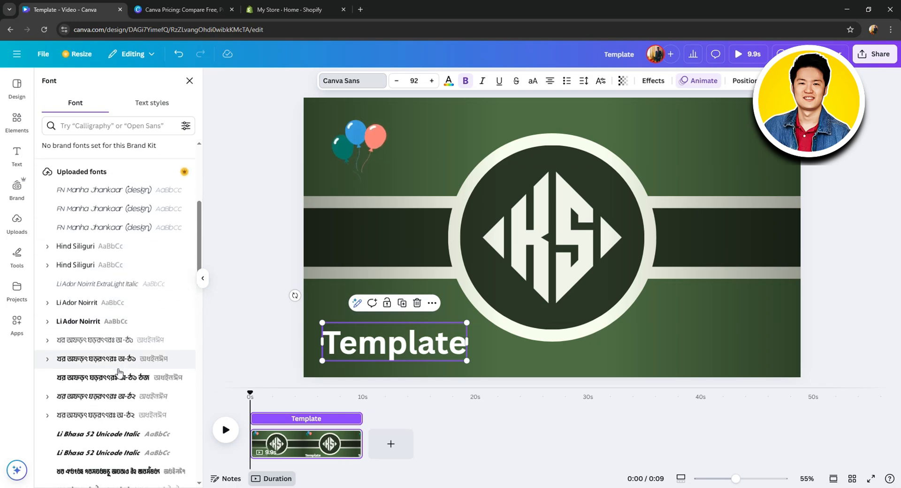
{"action": "left_click", "coordinate": [112, 387]}
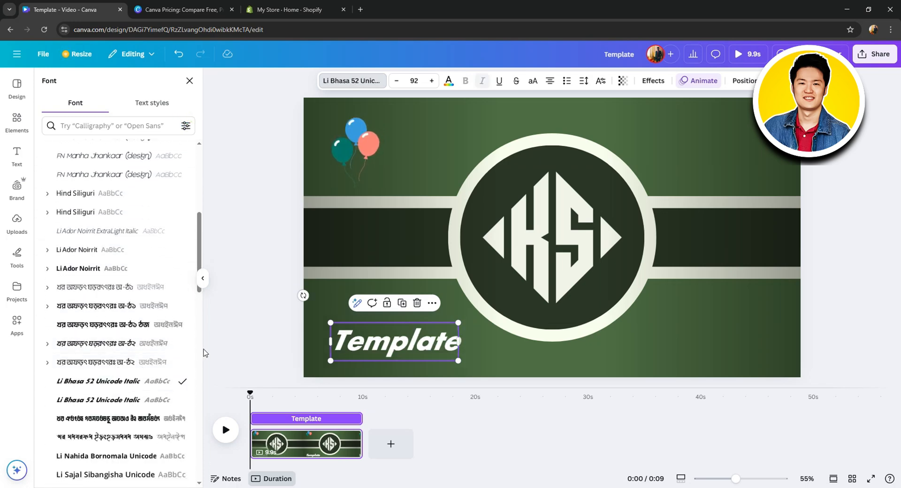
{"action": "left_click", "coordinate": [341, 349]}
{"action": "left_click", "coordinate": [225, 348]}
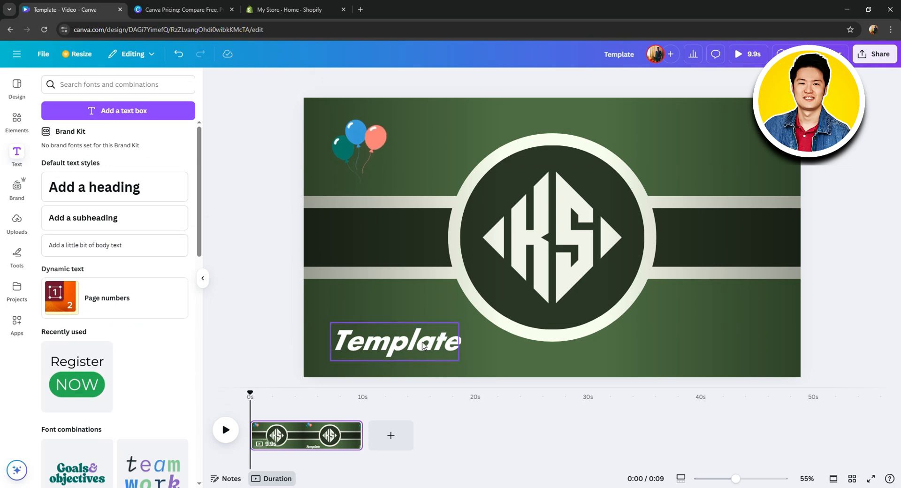
Set the design's collaboration link to "Anyone with the link" with "Can view" permission
{"action": "left_click", "coordinate": [878, 54]}
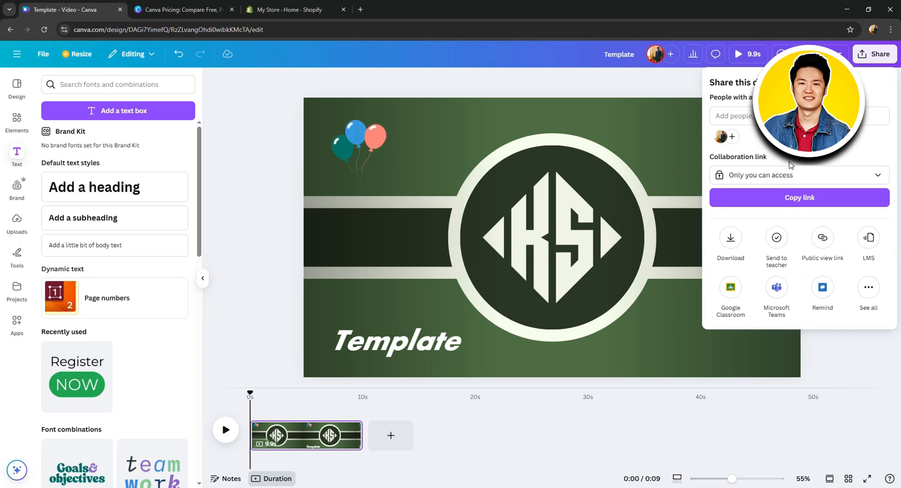
{"action": "left_click", "coordinate": [771, 177]}
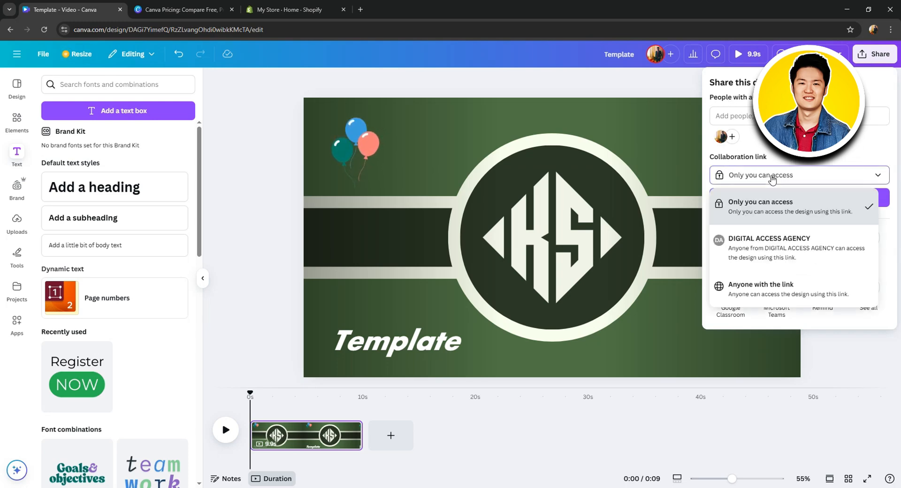
{"action": "left_click", "coordinate": [770, 284]}
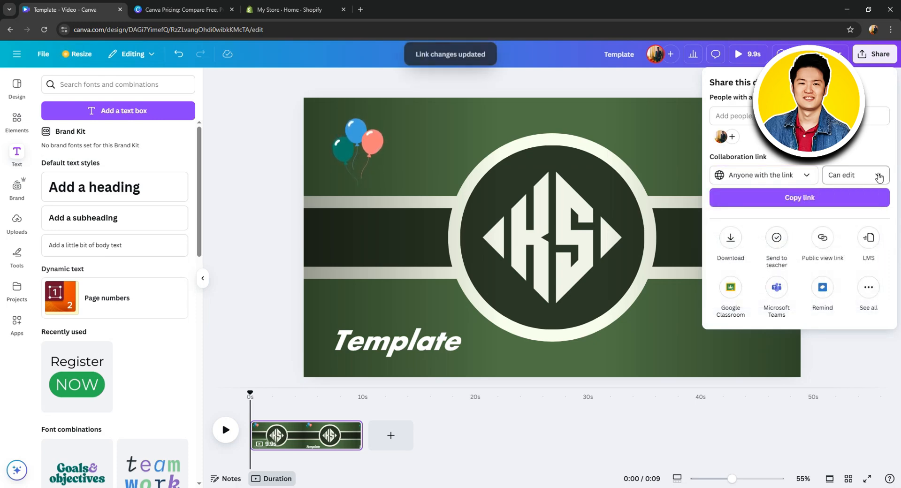
{"action": "left_click", "coordinate": [866, 180]}
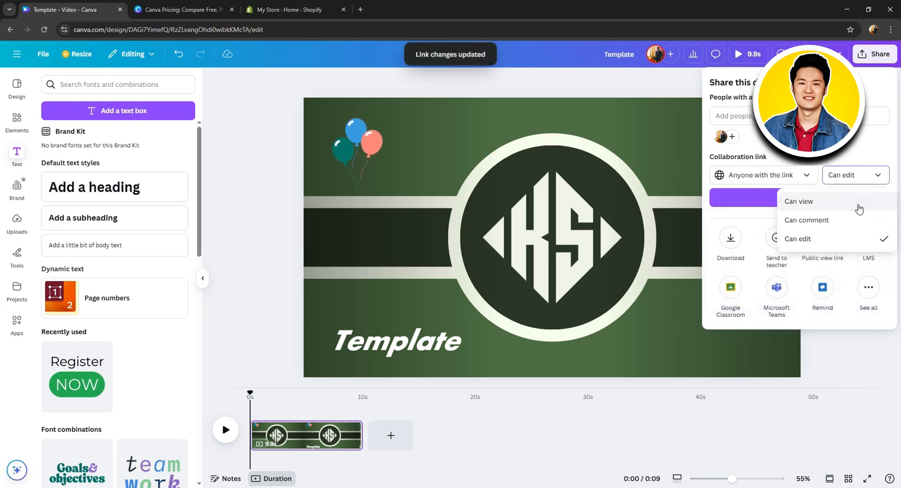
{"action": "left_click", "coordinate": [818, 203]}
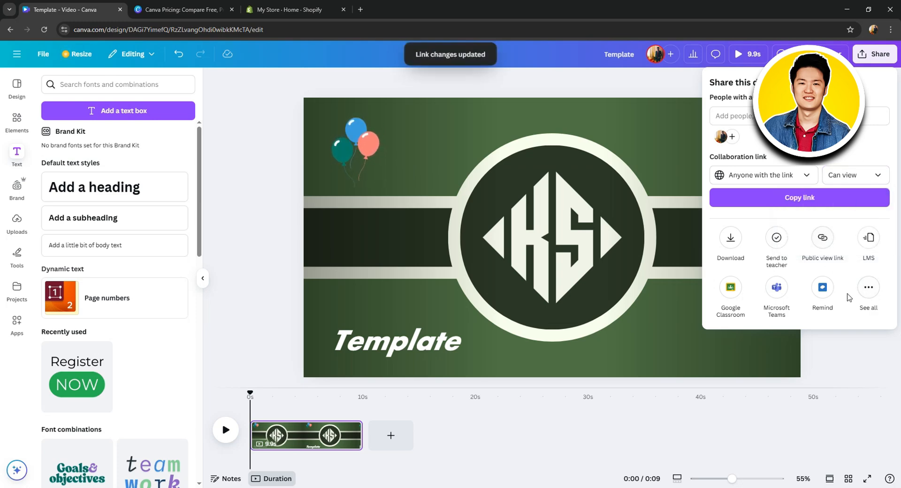
Create a template link for the design and copy it to the clipboard
{"action": "left_click", "coordinate": [868, 287]}
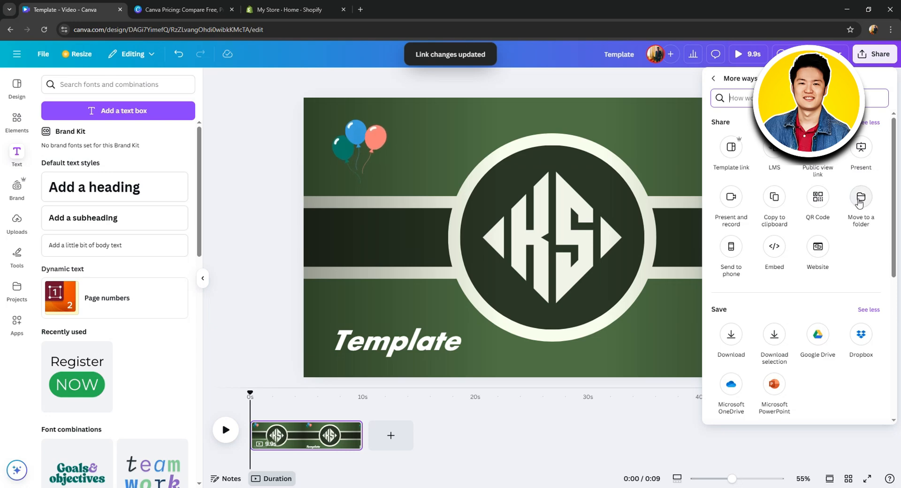
{"action": "left_click", "coordinate": [728, 150]}
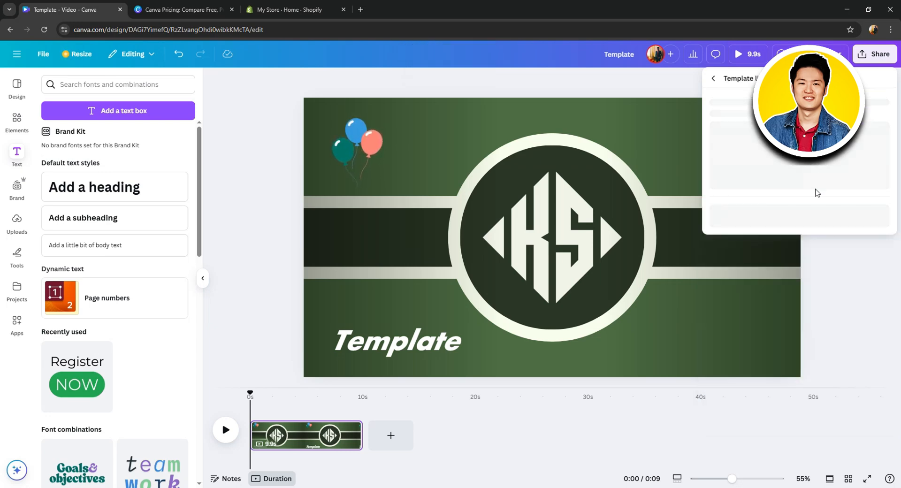
{"action": "left_click", "coordinate": [802, 272]}
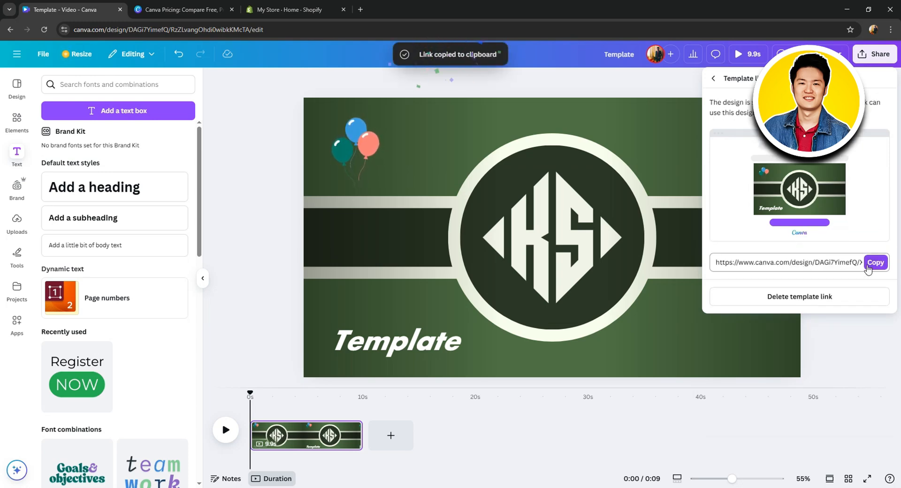
{"action": "left_click", "coordinate": [875, 262]}
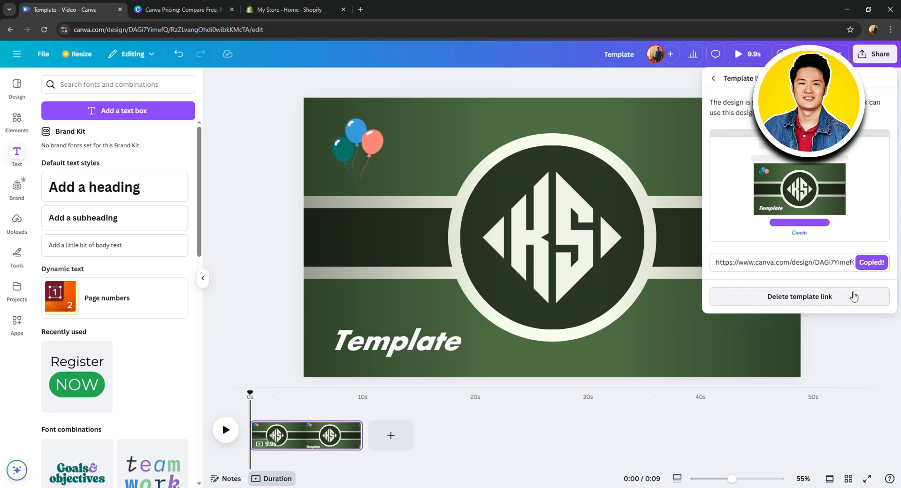
{"action": "left_click", "coordinate": [713, 79]}
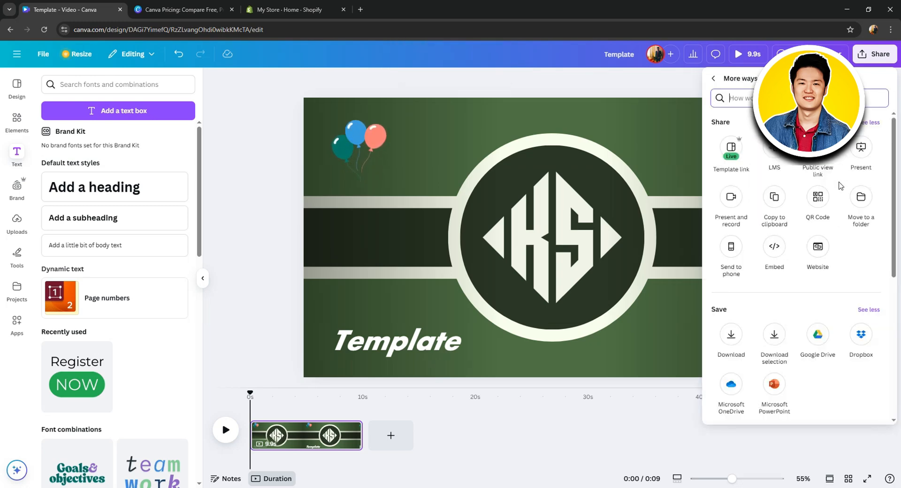
Download the design as a PNG file
{"action": "left_click", "coordinate": [733, 343]}
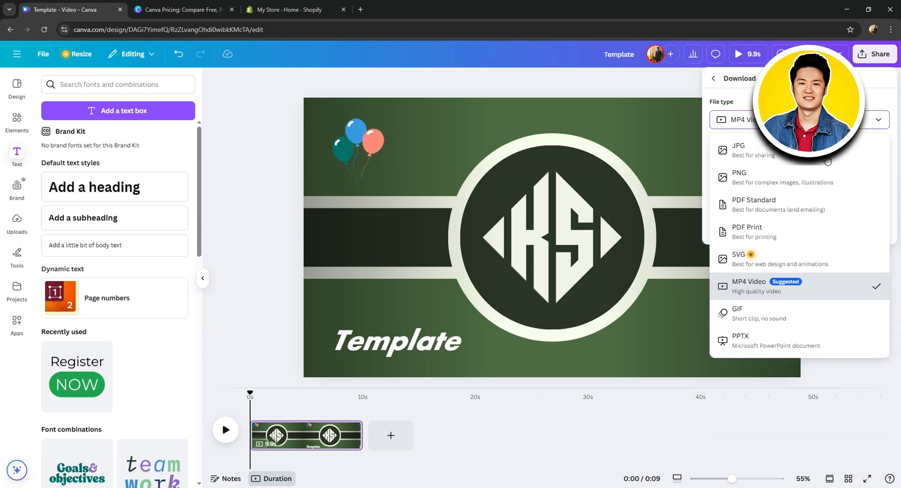
{"action": "left_click", "coordinate": [813, 178]}
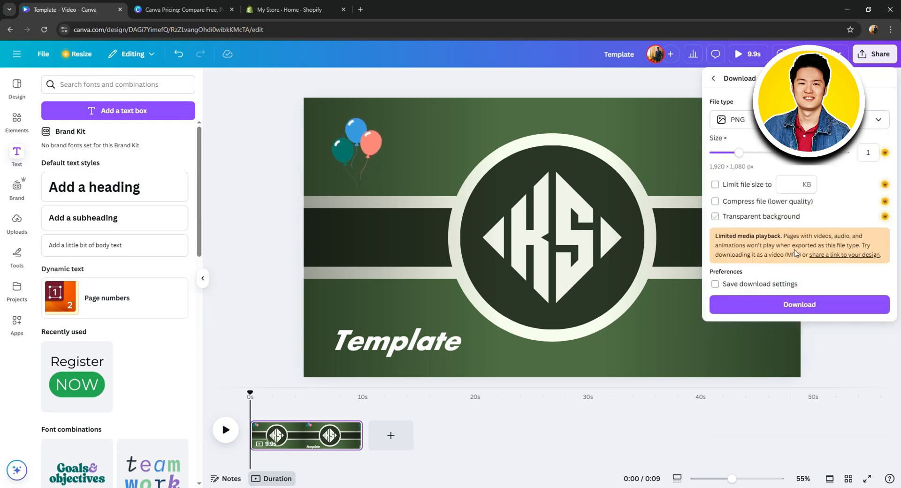
{"action": "left_click", "coordinate": [809, 305]}
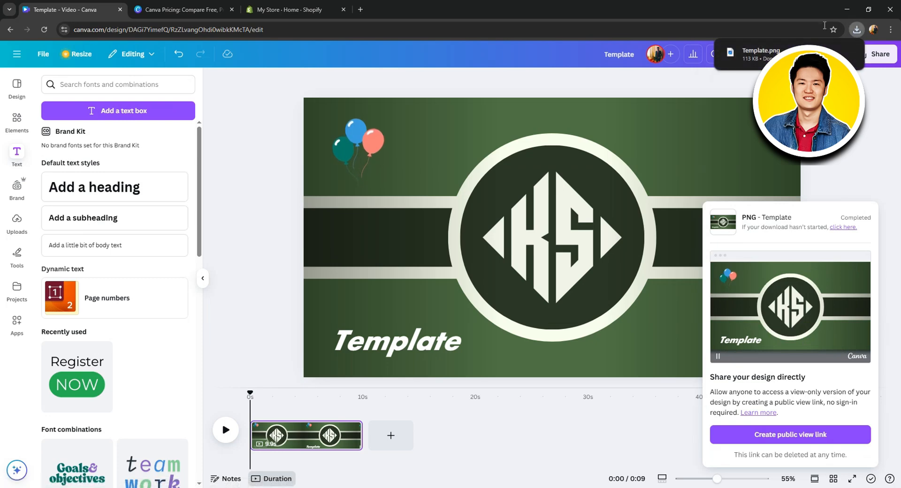
Switch to the Shopify store admin and start a new product titled "Template"
{"action": "left_click", "coordinate": [296, 10]}
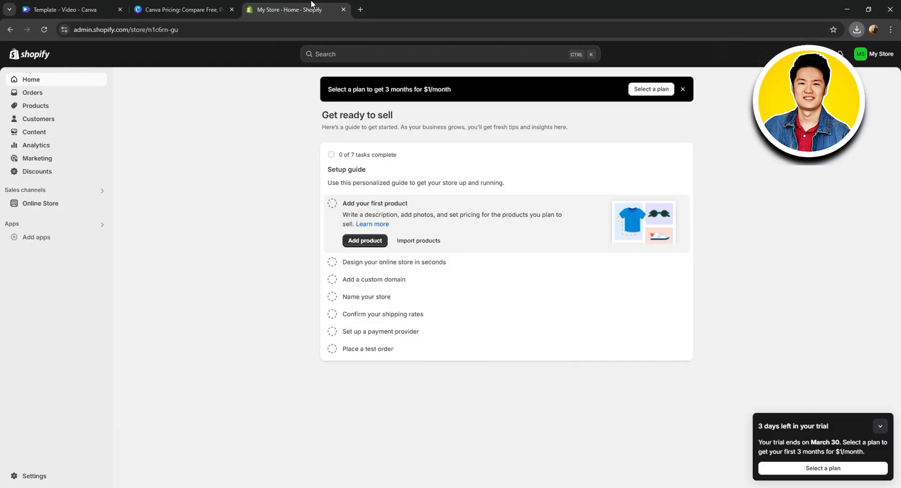
{"action": "left_click", "coordinate": [881, 427]}
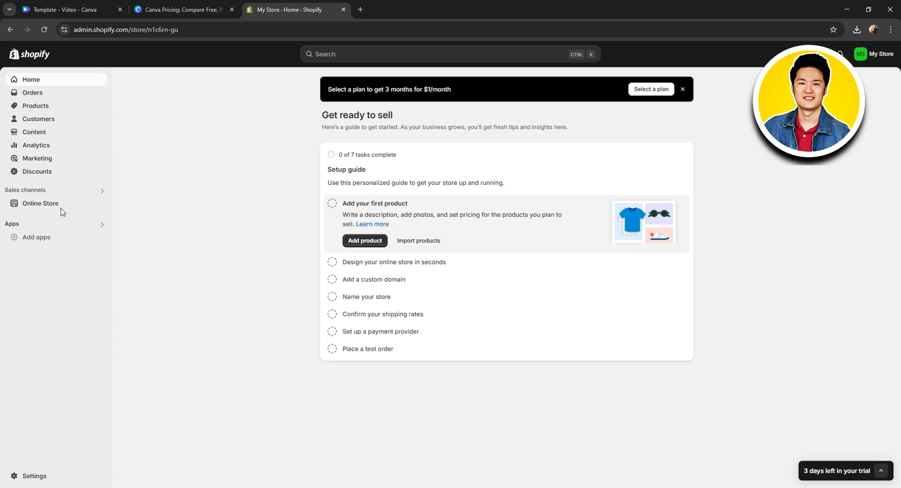
{"action": "left_click", "coordinate": [35, 106]}
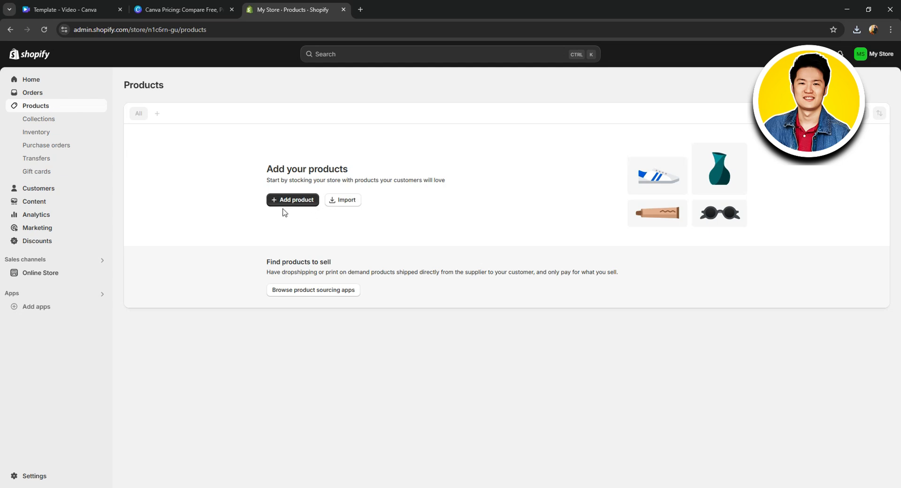
{"action": "left_click", "coordinate": [281, 201]}
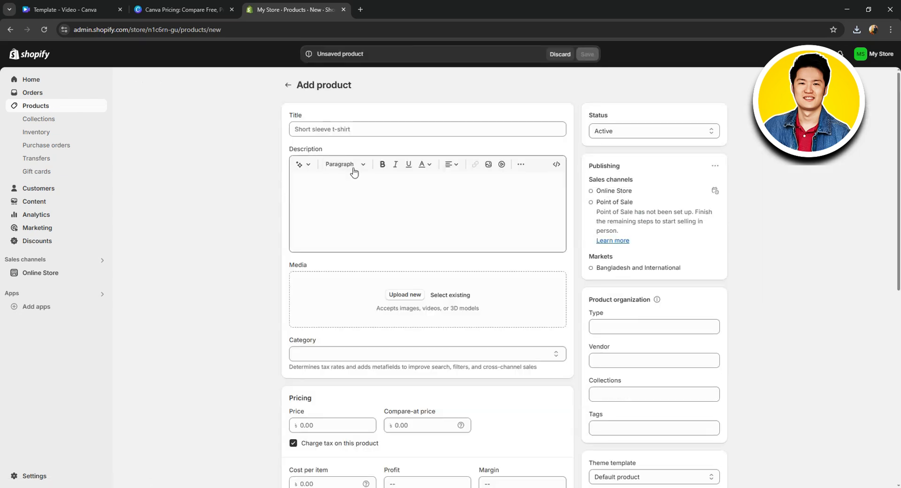
{"action": "left_click", "coordinate": [325, 129]}
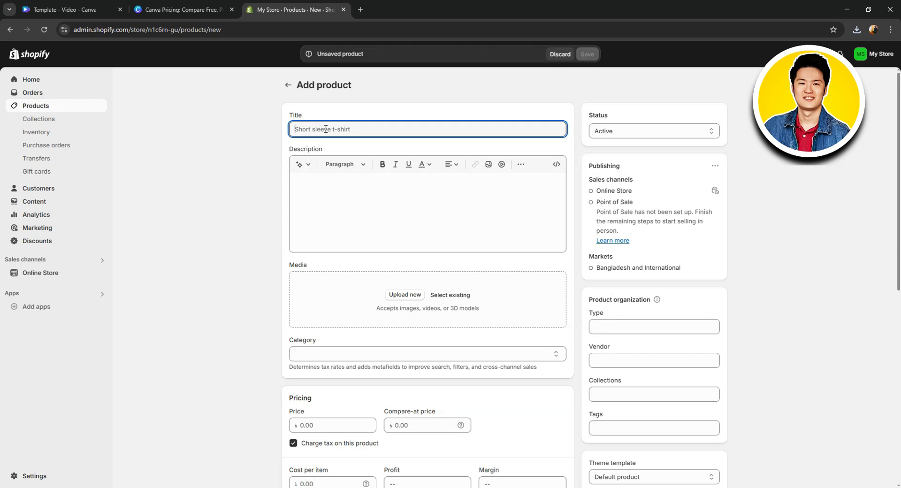
{"action": "type", "text": "Template"}
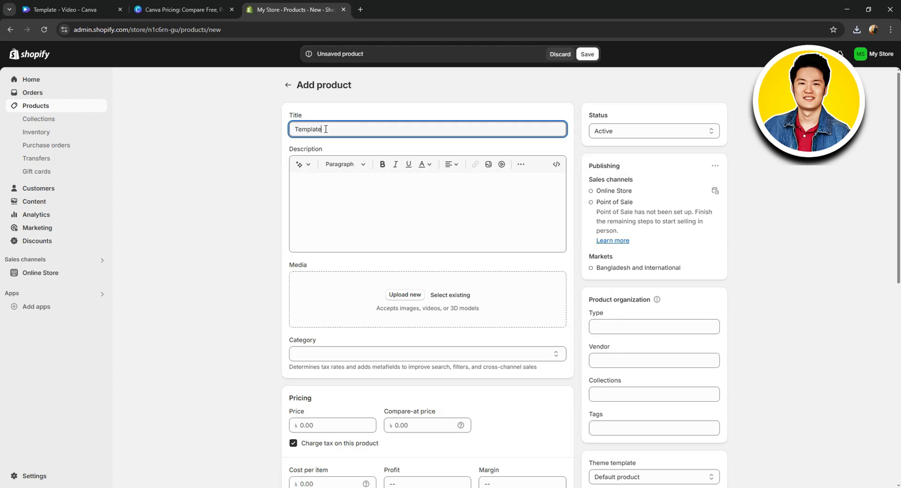
Generate the product description from the keywords "classic template" in the Expert tone and keep the generated text
{"action": "left_click", "coordinate": [340, 221]}
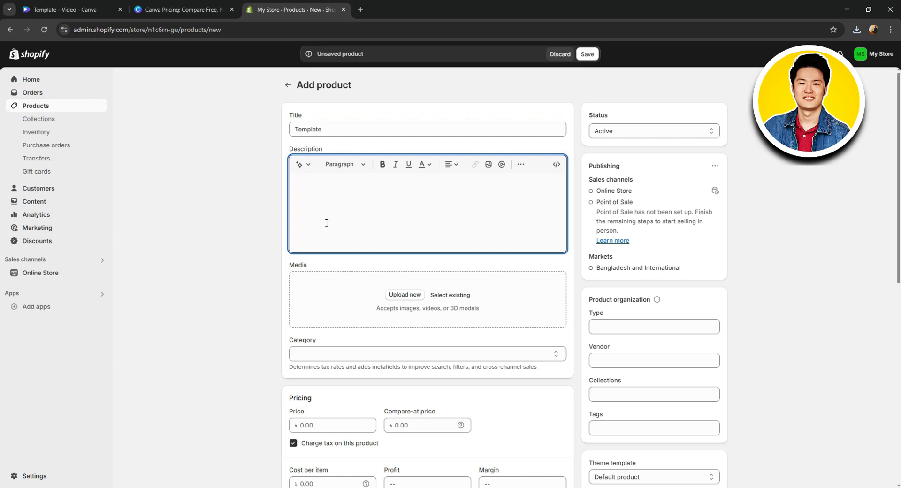
{"action": "left_click", "coordinate": [300, 164]}
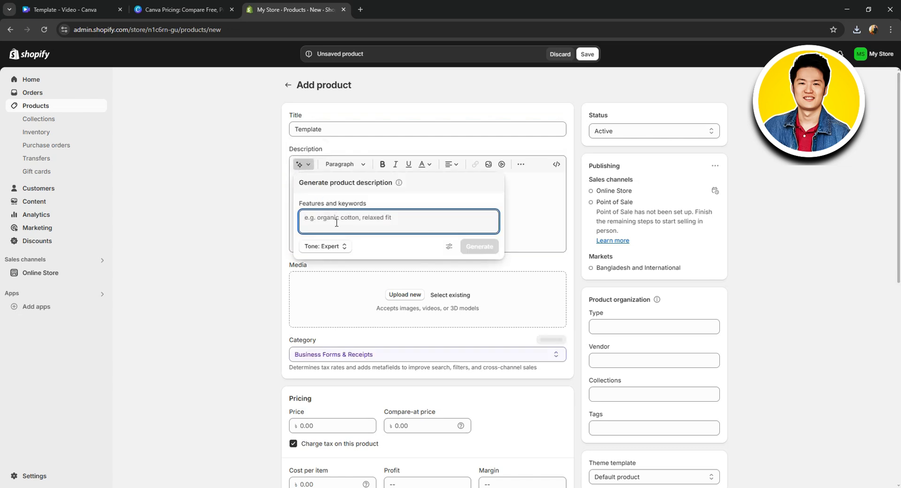
{"action": "type", "text": "classic template"}
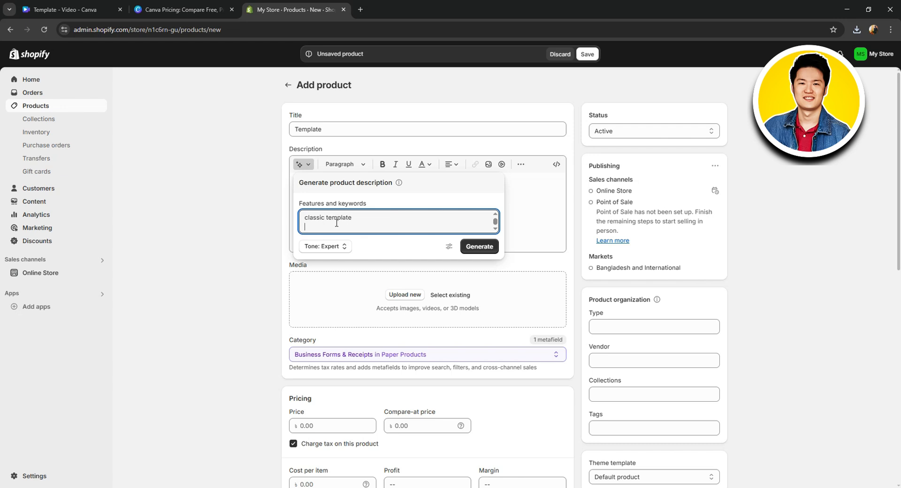
{"action": "left_click", "coordinate": [479, 246]}
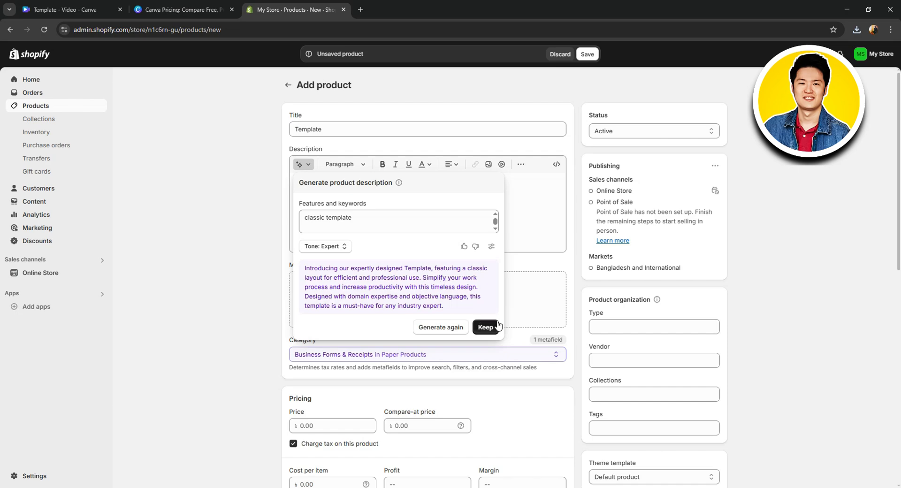
{"action": "left_click", "coordinate": [485, 326]}
Make the whole product description bold
{"action": "left_click_drag", "start_coordinate": [397, 216], "coordinate": [294, 181]}
{"action": "left_click", "coordinate": [382, 163]}
{"action": "left_click", "coordinate": [473, 224]}
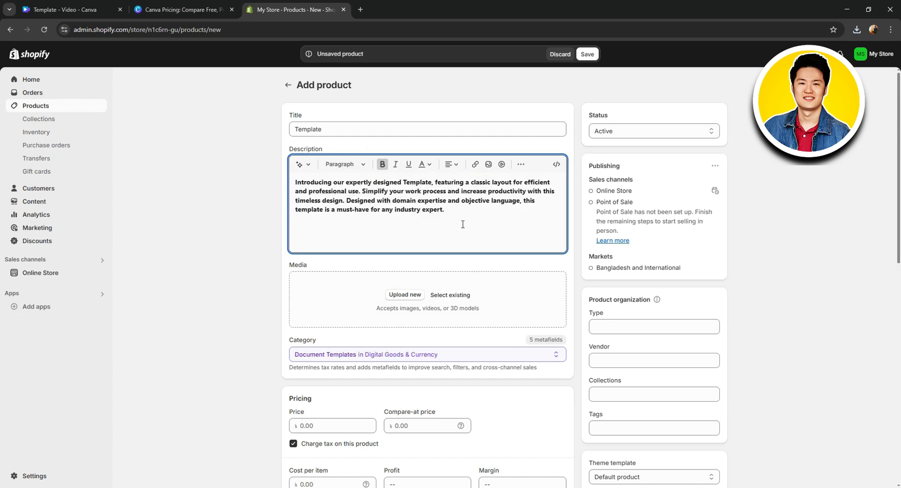
Upload the Template image from the Downloads folder as the product's media
{"action": "left_click", "coordinate": [363, 295]}
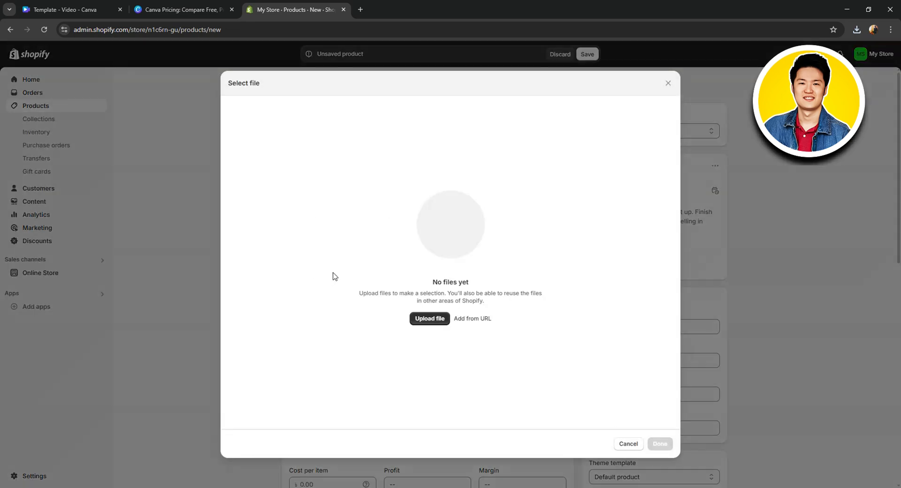
{"action": "key", "text": "Escape"}
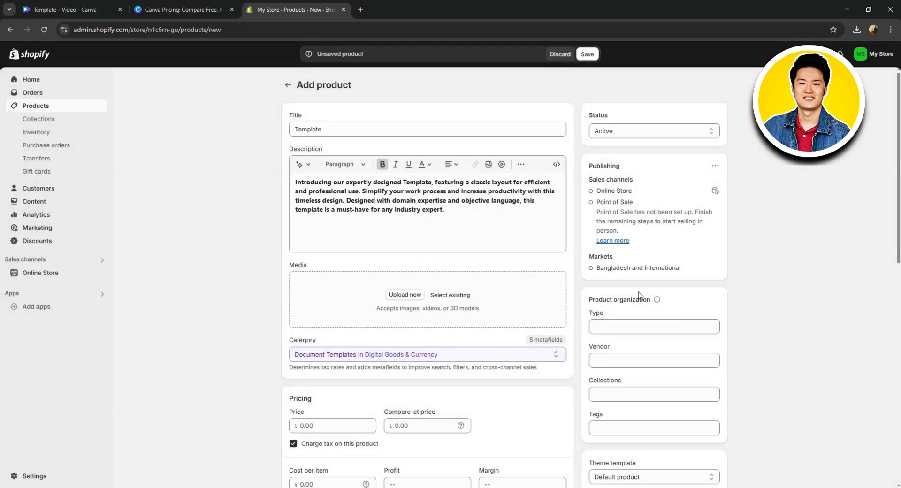
{"action": "left_click", "coordinate": [405, 295]}
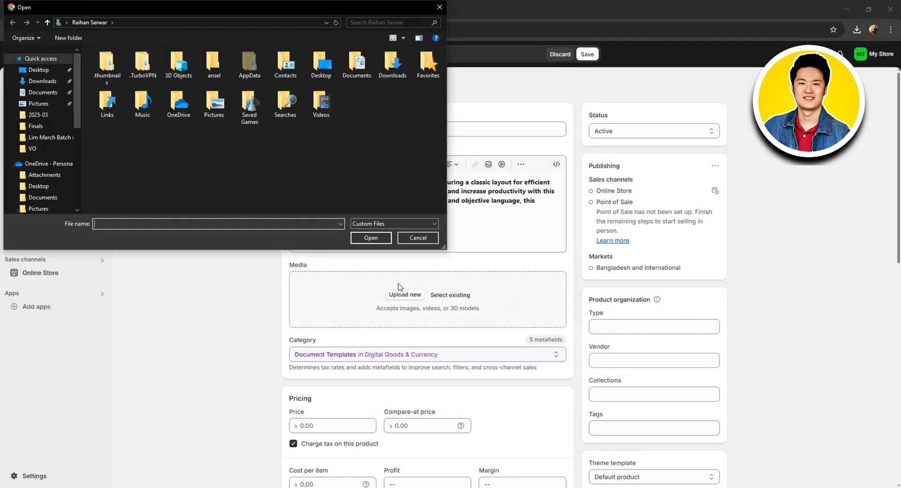
{"action": "left_click", "coordinate": [42, 81]}
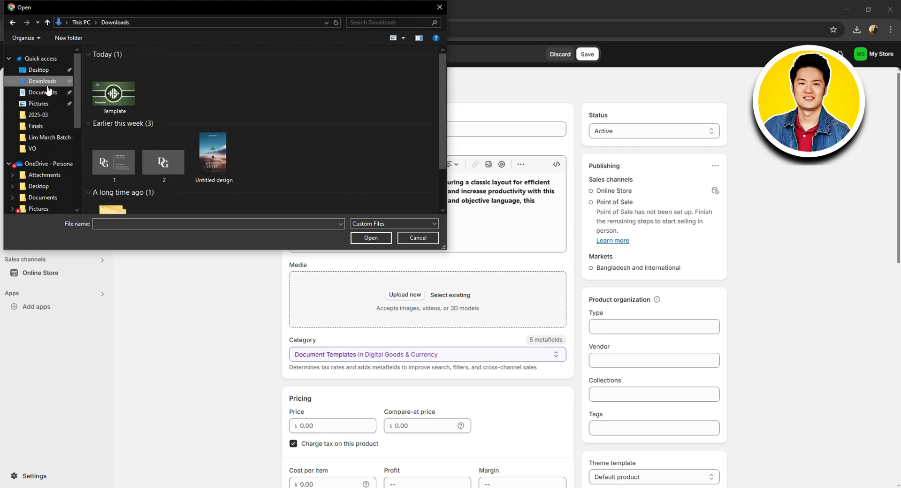
{"action": "left_click", "coordinate": [113, 90]}
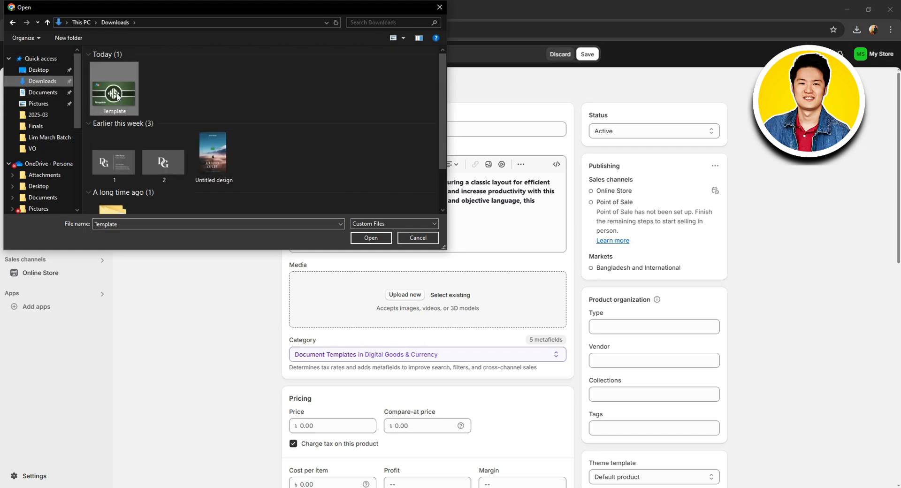
{"action": "left_click", "coordinate": [368, 237]}
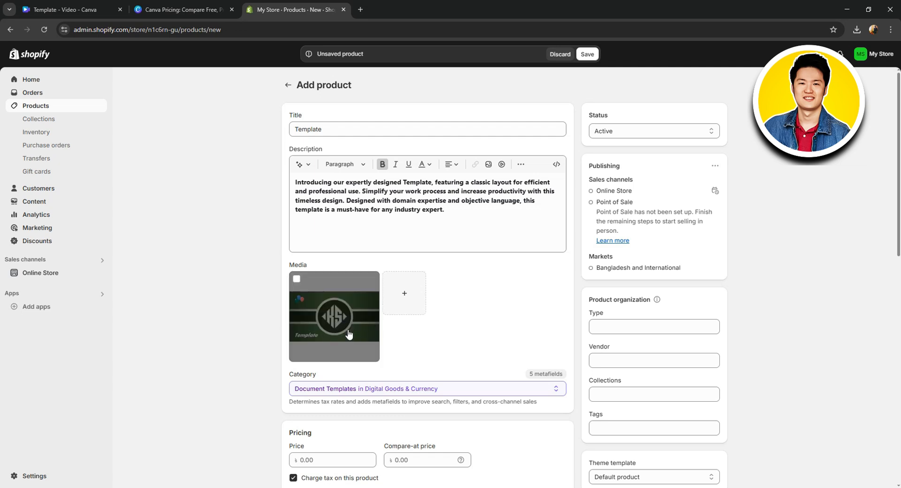
Set the product category to Multimedia & Design Software under Computer Software and the price to 15
{"action": "left_click", "coordinate": [508, 389]}
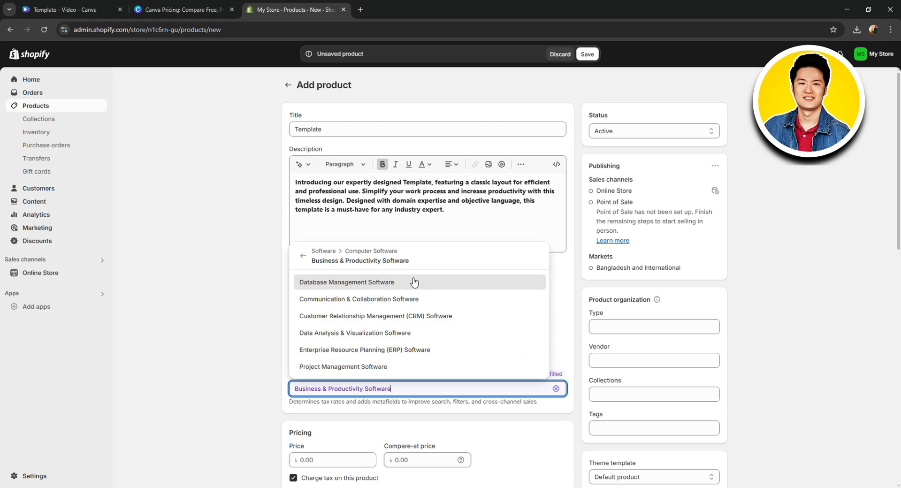
{"action": "left_click", "coordinate": [303, 258]}
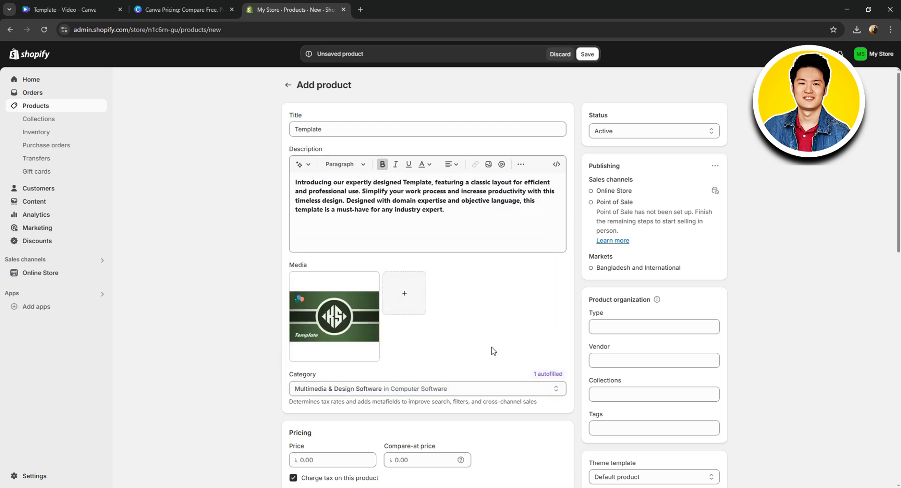
{"action": "scroll", "coordinate": [504, 352], "scroll_direction": "down", "scroll_amount": 3}
{"action": "left_click", "coordinate": [342, 320]}
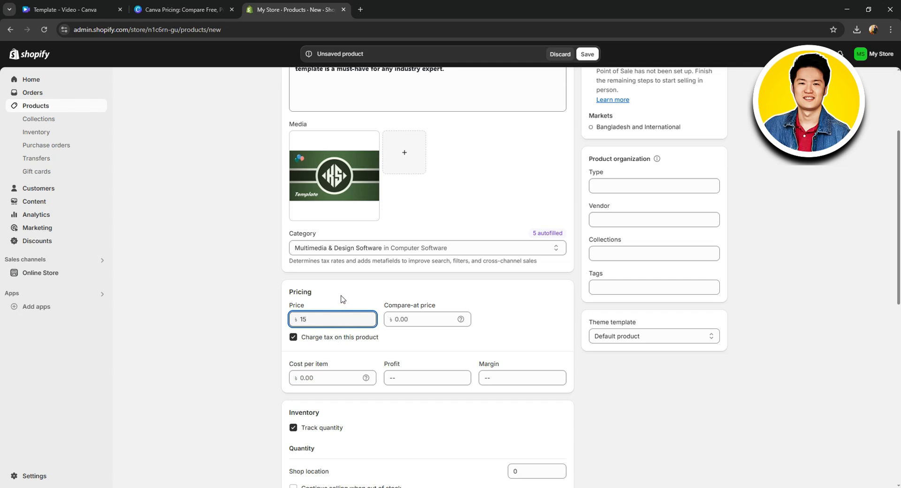
{"action": "left_click", "coordinate": [413, 342]}
{"action": "scroll", "coordinate": [348, 303], "scroll_direction": "down", "scroll_amount": 2}
{"action": "left_click", "coordinate": [342, 284]}
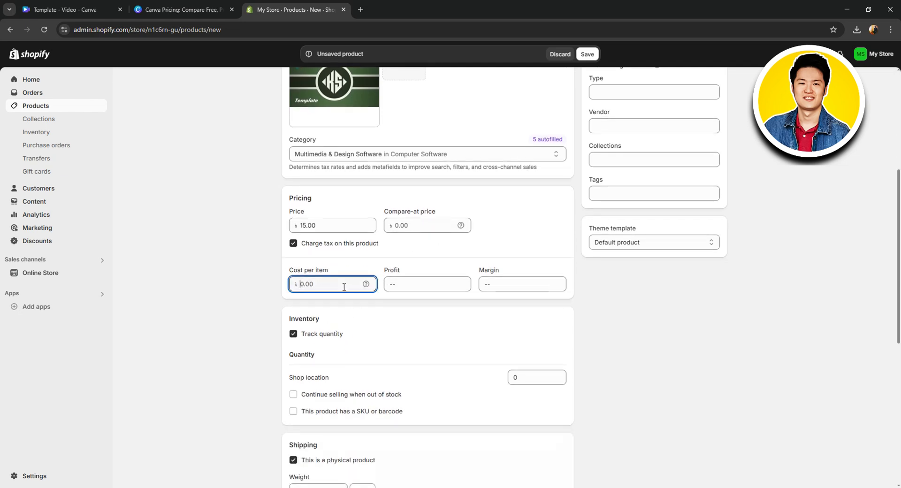
{"action": "left_click", "coordinate": [423, 285]}
{"action": "left_click", "coordinate": [553, 285]}
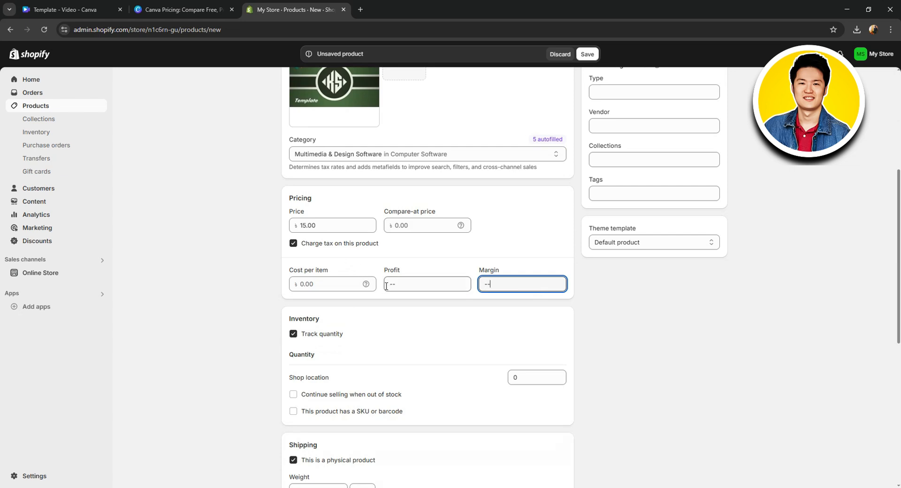
Allow the product to continue selling when out of stock, leaving it without a SKU or barcode
{"action": "scroll", "coordinate": [388, 284], "scroll_direction": "down", "scroll_amount": 1}
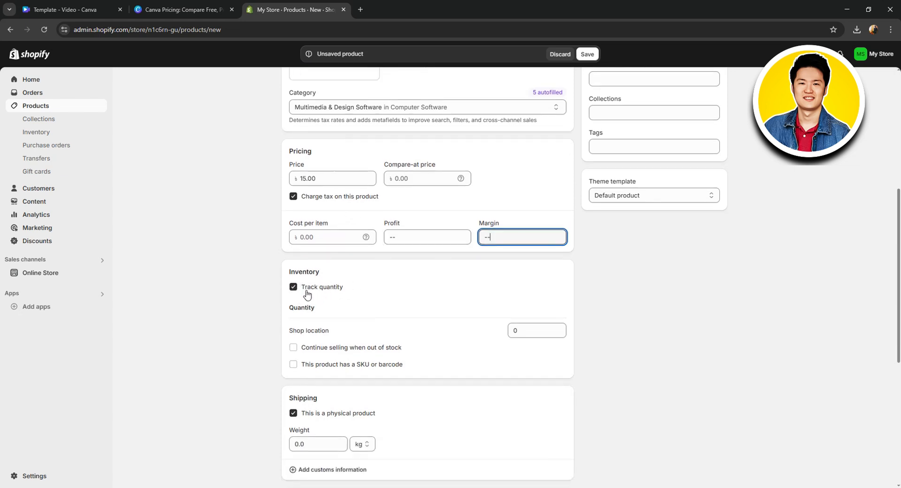
{"action": "scroll", "coordinate": [356, 292], "scroll_direction": "down", "scroll_amount": 1}
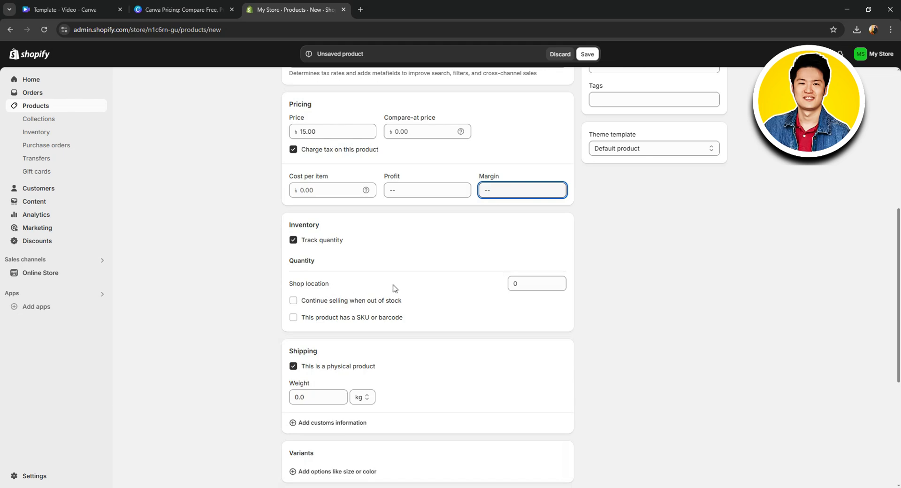
{"action": "scroll", "coordinate": [317, 322], "scroll_direction": "down", "scroll_amount": 2}
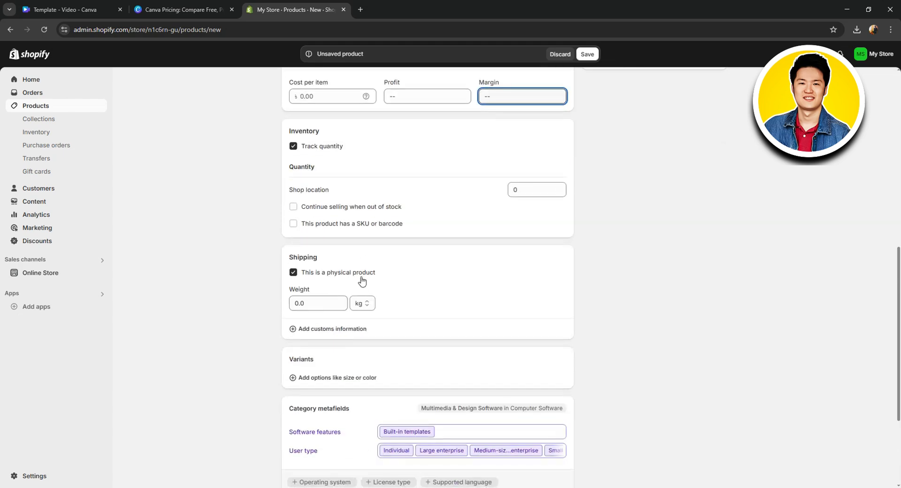
{"action": "left_click", "coordinate": [330, 210]}
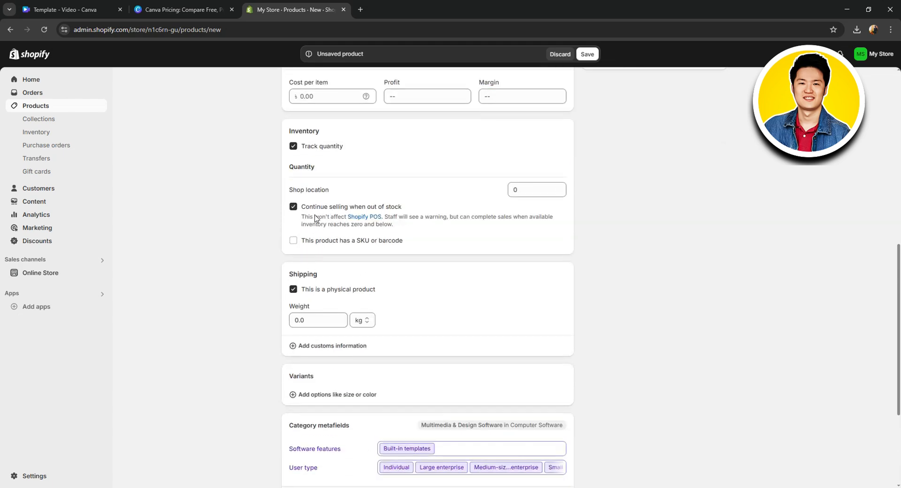
{"action": "left_click", "coordinate": [314, 241]}
{"action": "left_click", "coordinate": [311, 241]}
Turn off the physical product setting in the shipping details
{"action": "scroll", "coordinate": [319, 312], "scroll_direction": "down", "scroll_amount": 1}
{"action": "left_click", "coordinate": [318, 268]}
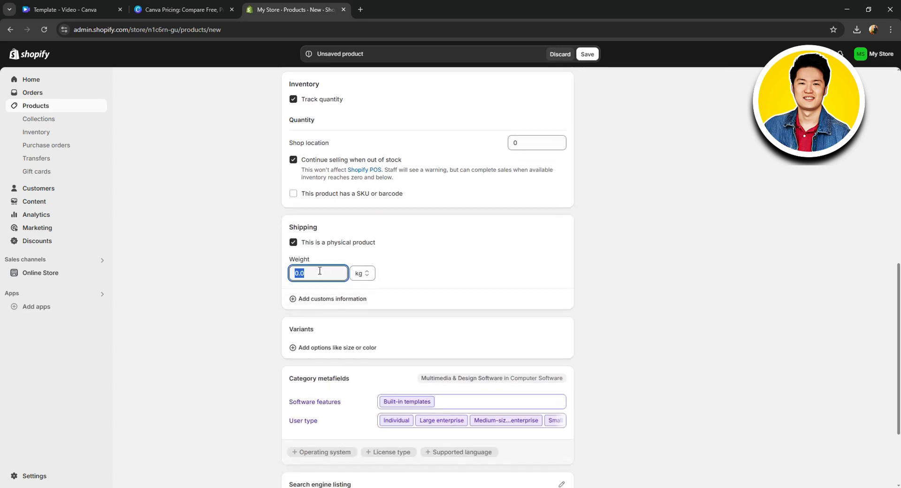
{"action": "left_click", "coordinate": [347, 243]}
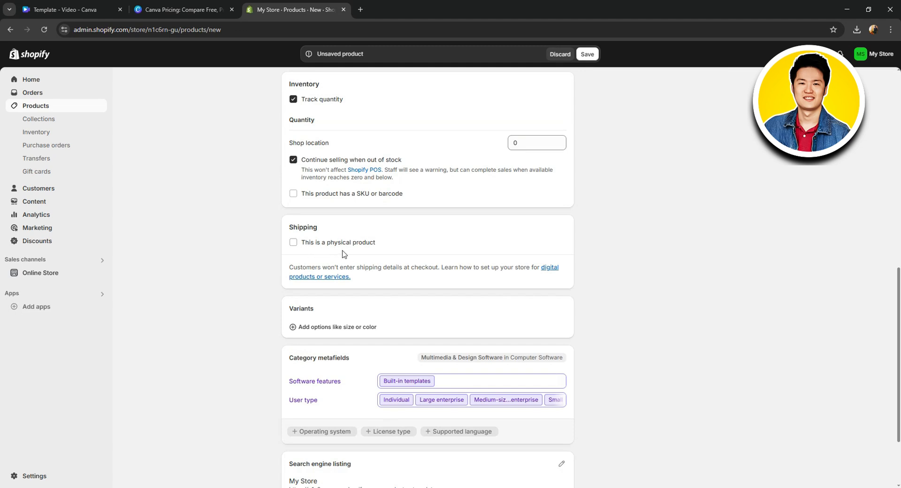
Examine the variant options, category metafields, search engine listing and theme template choices of the product
{"action": "scroll", "coordinate": [401, 258], "scroll_direction": "down", "scroll_amount": 1}
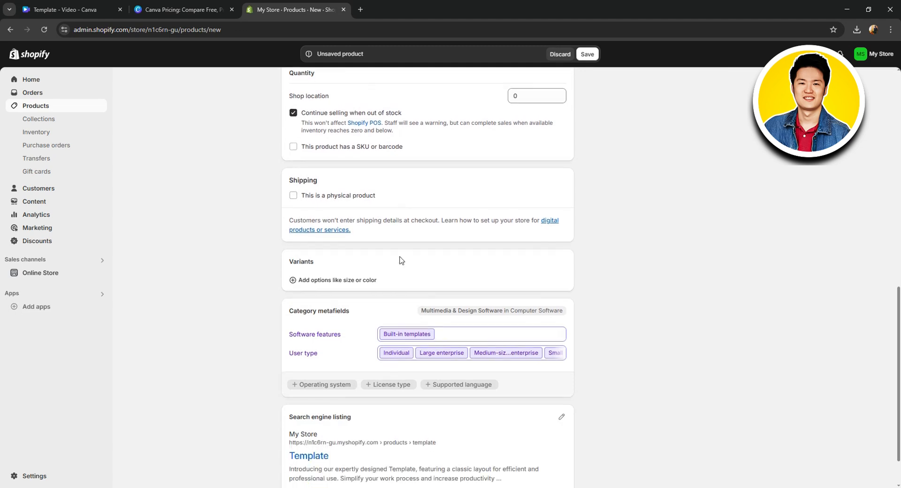
{"action": "left_click", "coordinate": [326, 281]}
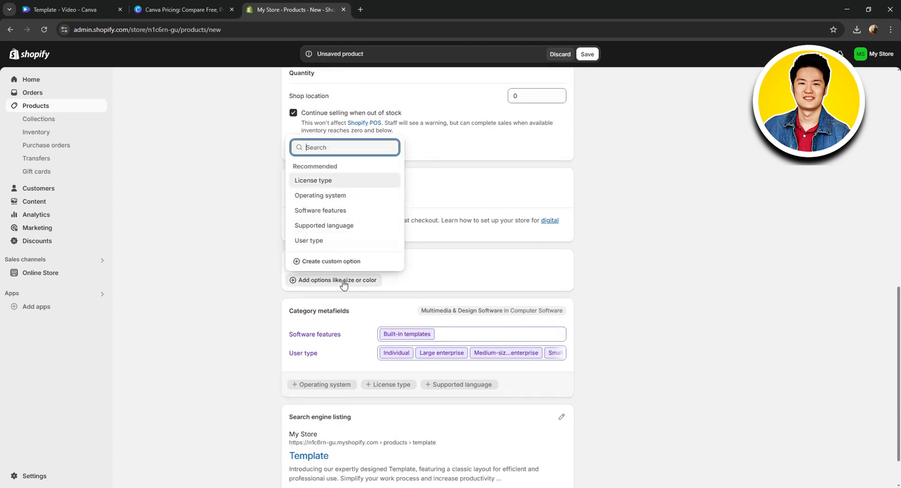
{"action": "left_click", "coordinate": [492, 263]}
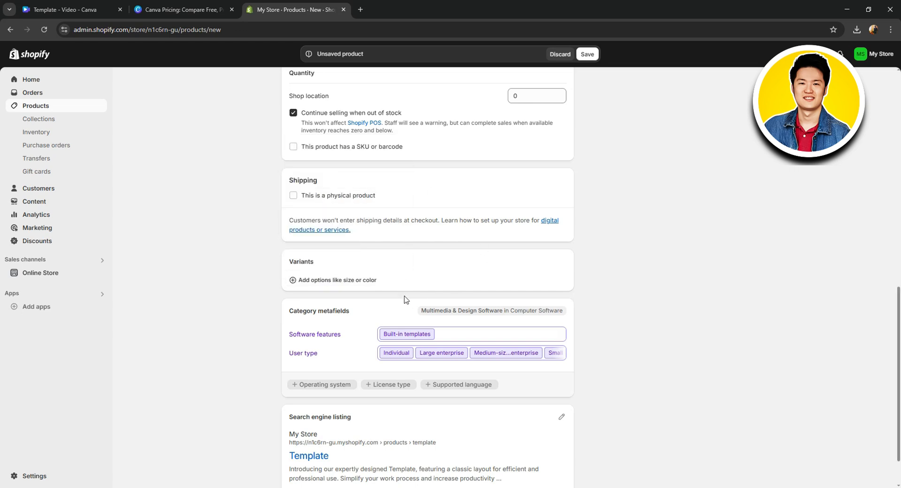
{"action": "scroll", "coordinate": [404, 300], "scroll_direction": "down", "scroll_amount": 1}
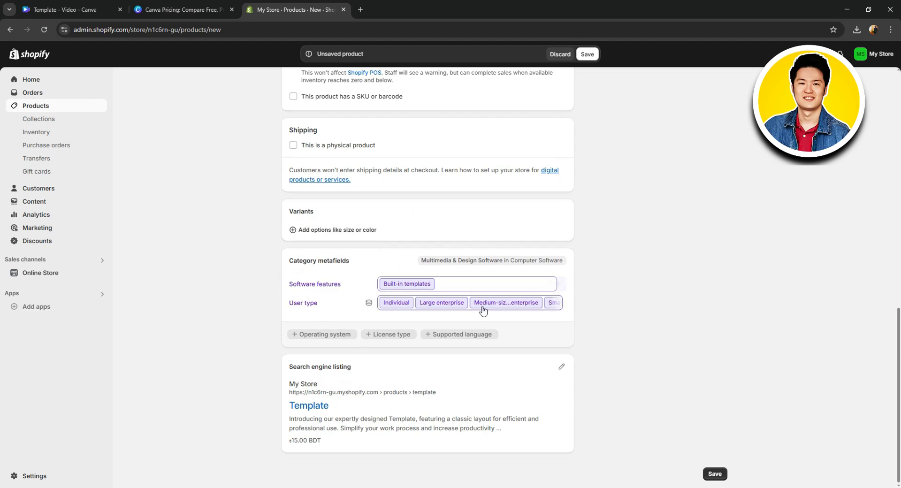
{"action": "scroll", "coordinate": [488, 319], "scroll_direction": "up", "scroll_amount": 10}
{"action": "scroll", "coordinate": [492, 335], "scroll_direction": "down", "scroll_amount": 3}
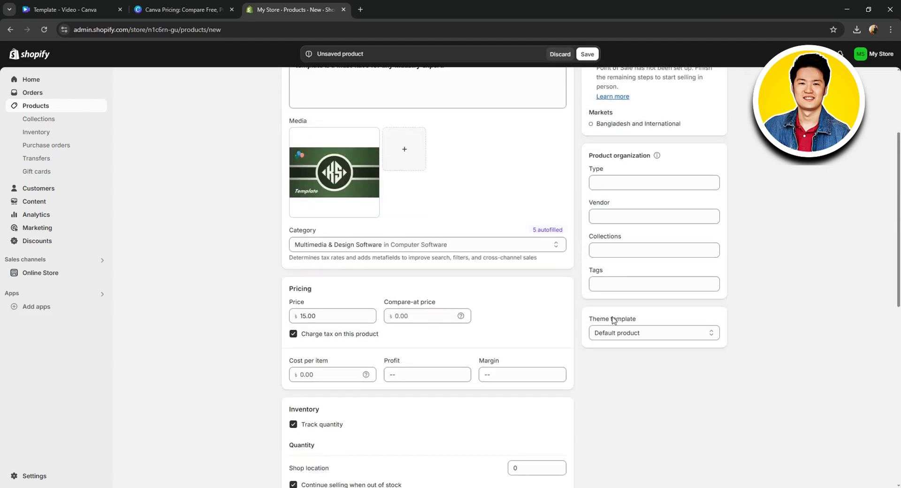
{"action": "left_click", "coordinate": [629, 334]}
{"action": "left_click", "coordinate": [632, 332]}
Add the tag "templates" to the product
{"action": "left_click", "coordinate": [644, 282]}
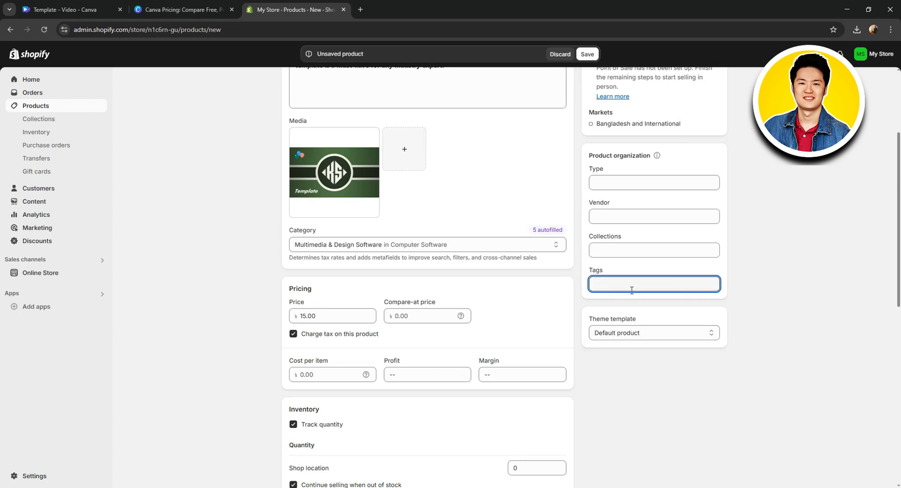
{"action": "type", "text": "tem"}
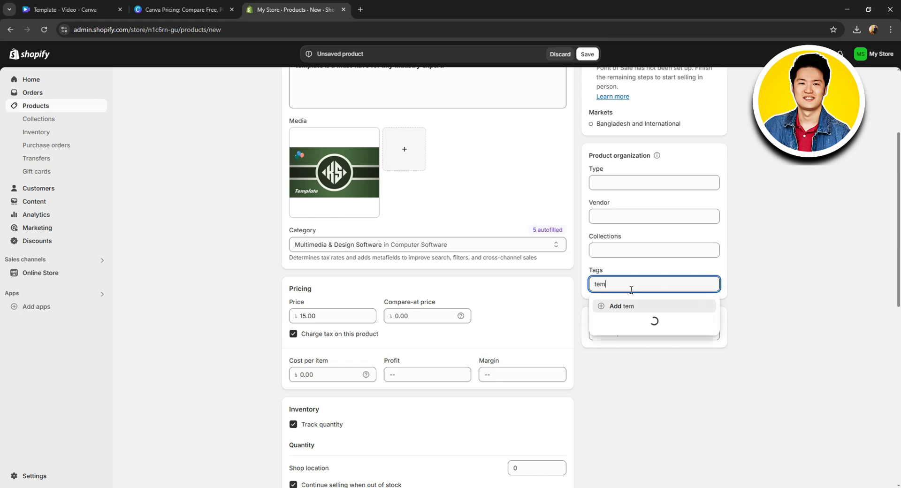
{"action": "type", "text": "plates"}
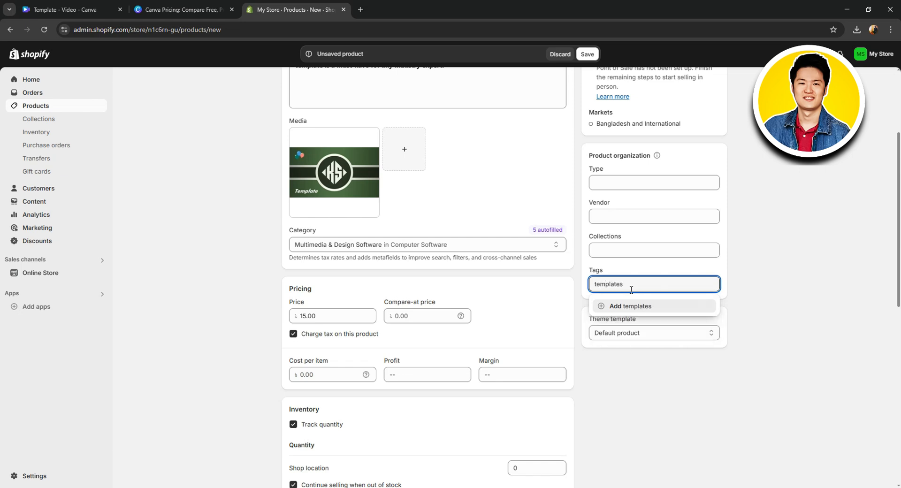
{"action": "key", "text": "Return"}
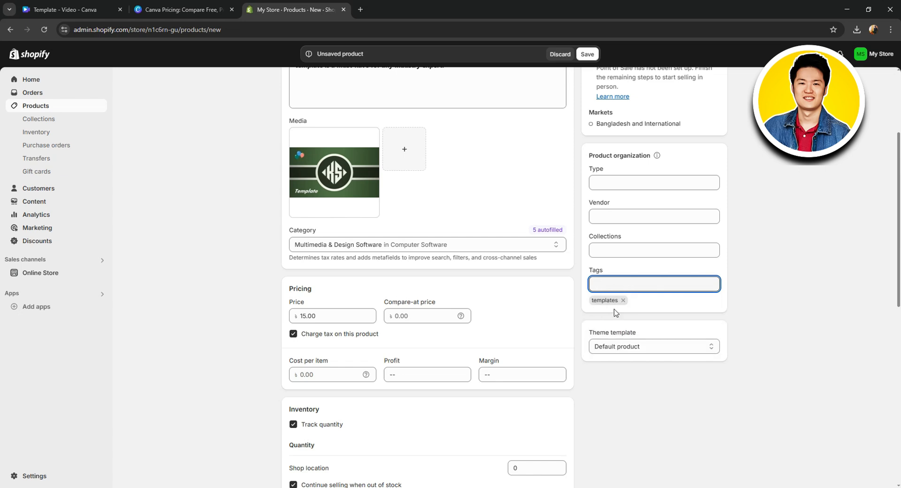
{"action": "left_click", "coordinate": [625, 251]}
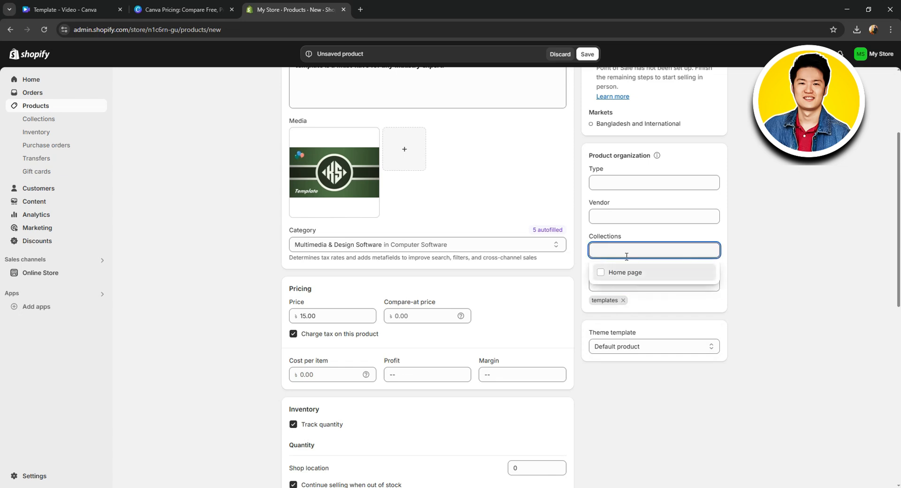
{"action": "left_click", "coordinate": [678, 231]}
{"action": "scroll", "coordinate": [678, 231], "scroll_direction": "up", "scroll_amount": 1}
{"action": "left_click", "coordinate": [614, 260]}
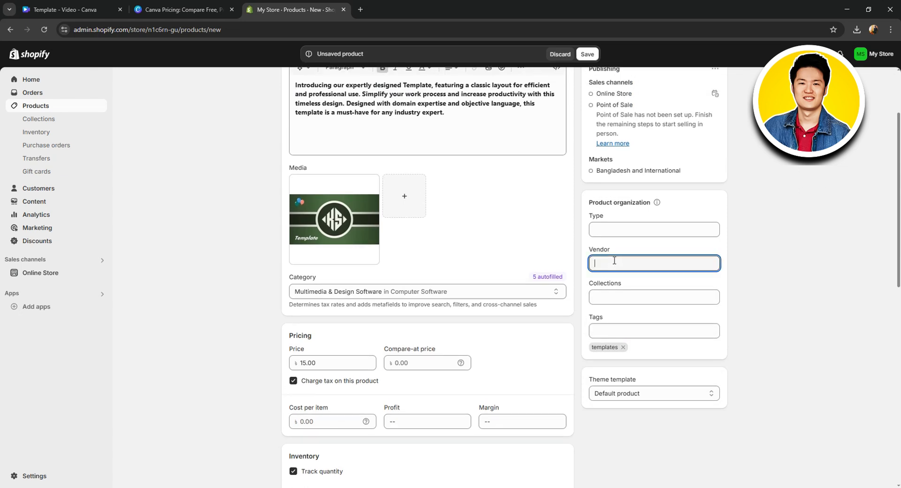
{"action": "left_click", "coordinate": [619, 228]}
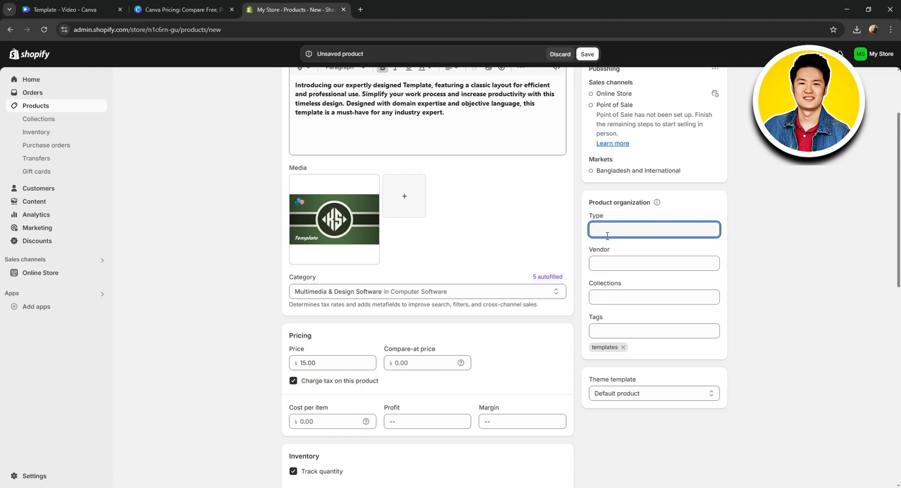
{"action": "scroll", "coordinate": [607, 236], "scroll_direction": "up", "scroll_amount": 2}
{"action": "left_click", "coordinate": [656, 244]}
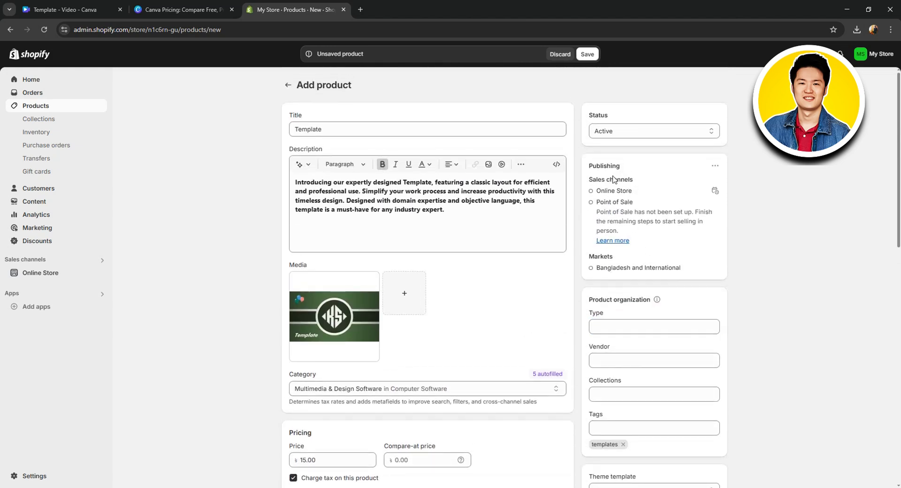
Save the new Template product and review its saved details
{"action": "left_click", "coordinate": [592, 54]}
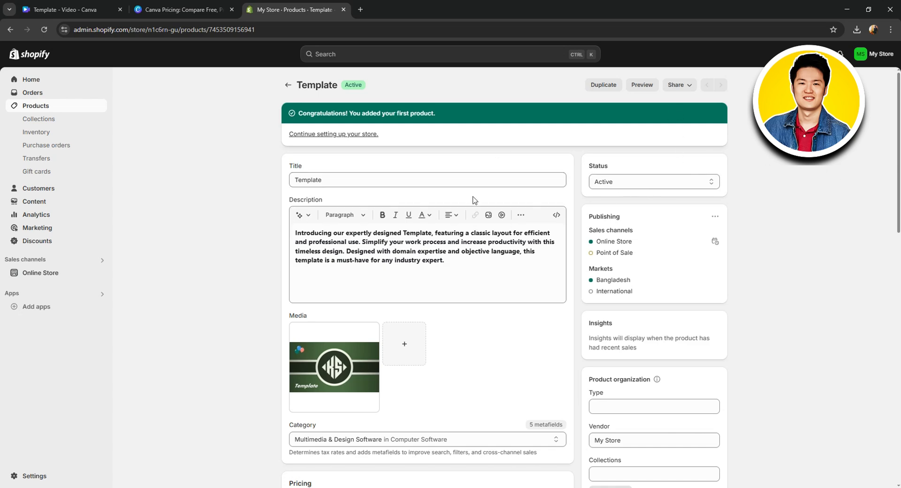
{"action": "scroll", "coordinate": [473, 199], "scroll_direction": "down", "scroll_amount": 10}
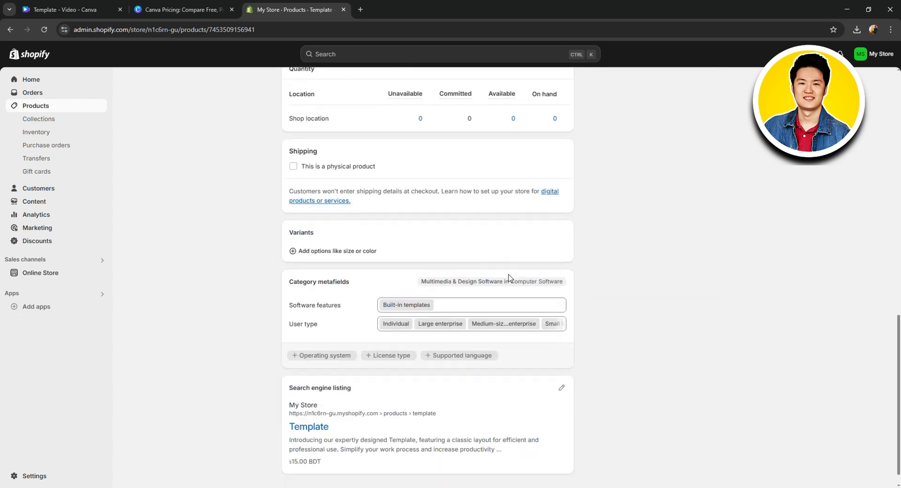
{"action": "scroll", "coordinate": [415, 262], "scroll_direction": "up", "scroll_amount": 10}
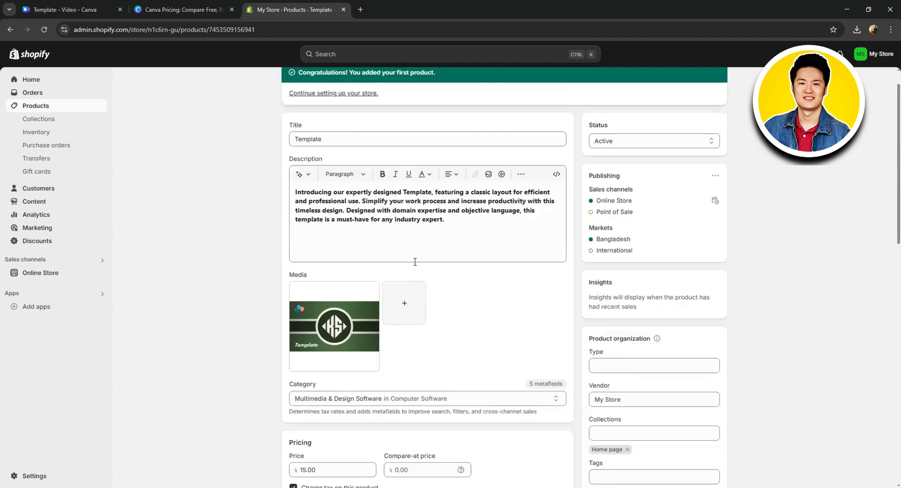
{"action": "scroll", "coordinate": [415, 261], "scroll_direction": "up", "scroll_amount": 1}
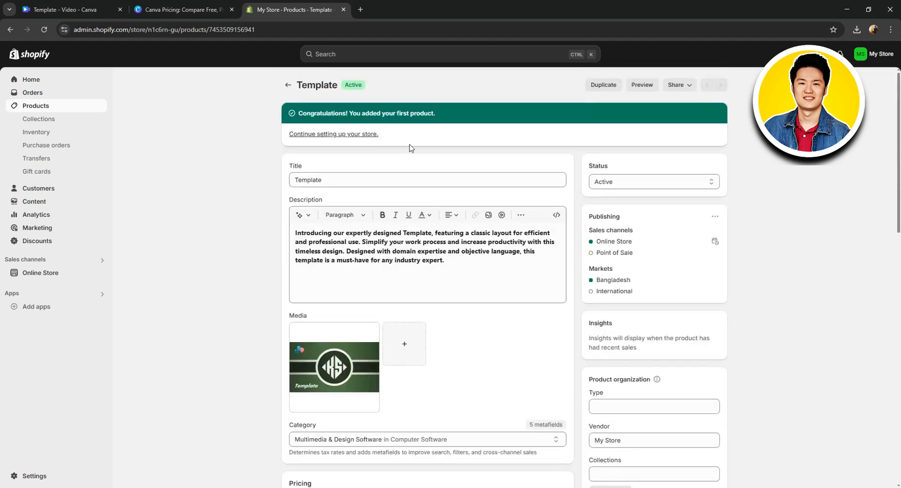
Go to the Shopify App Store from the app recommendations and search for "digital downloads"
{"action": "left_click", "coordinate": [33, 310]}
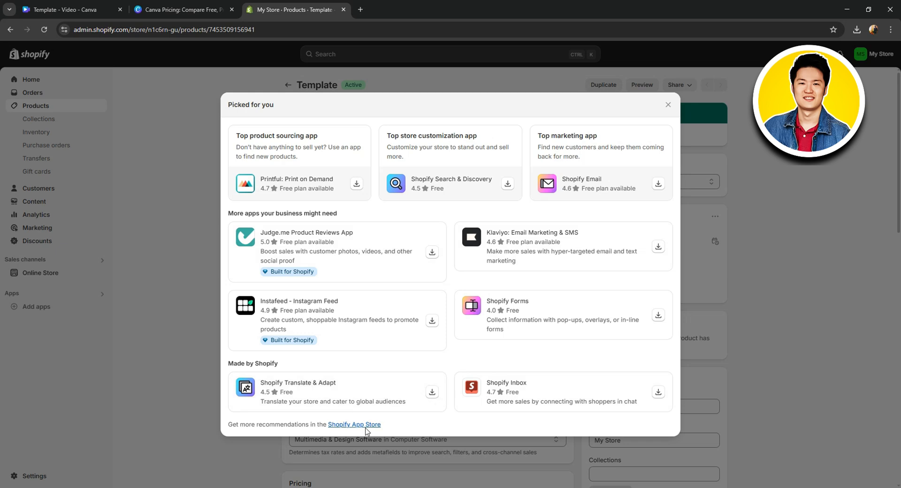
{"action": "left_click", "coordinate": [346, 425]}
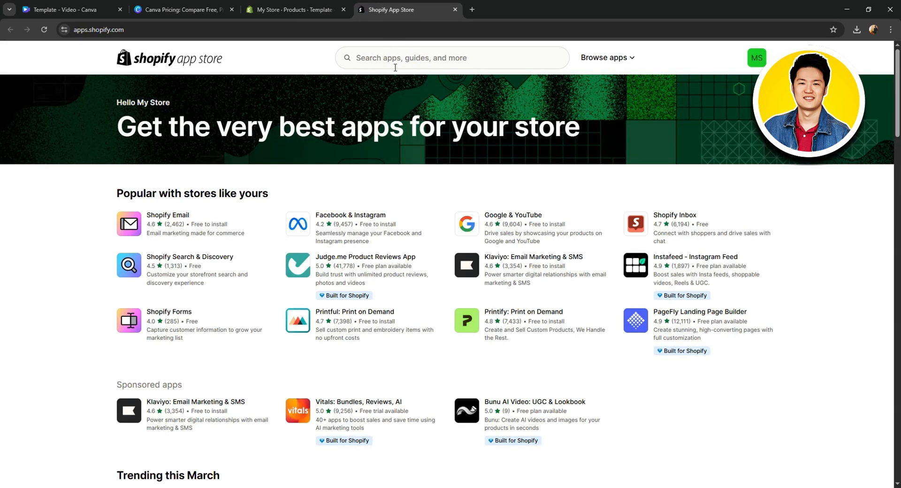
{"action": "left_click", "coordinate": [377, 58]}
{"action": "type", "text": "d"}
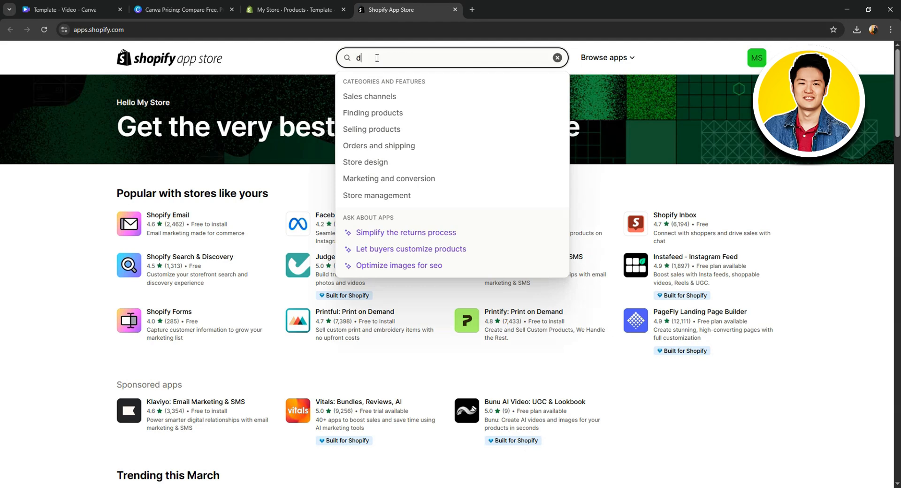
{"action": "type", "text": "ig"}
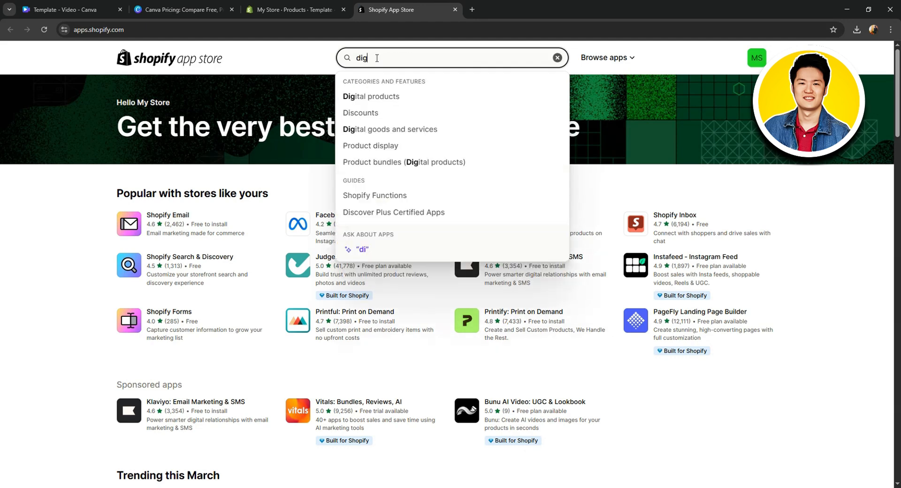
{"action": "type", "text": "ita"}
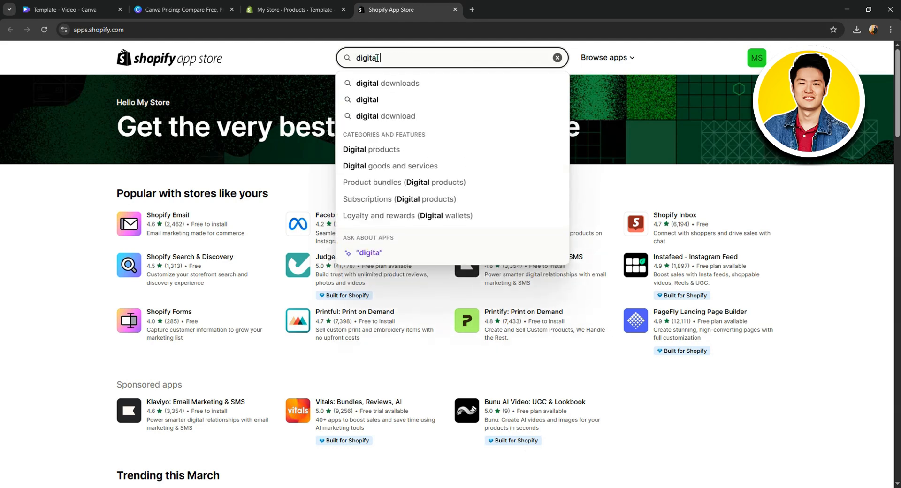
{"action": "type", "text": "l"}
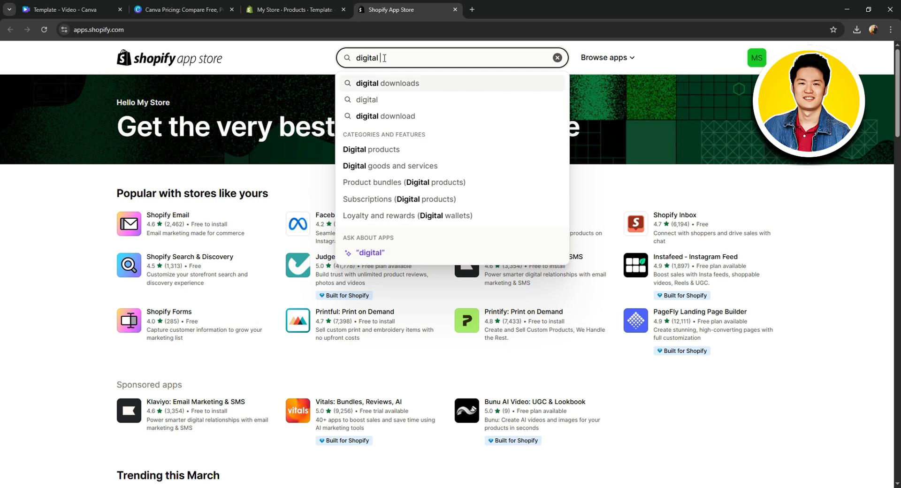
{"action": "left_click", "coordinate": [397, 86]}
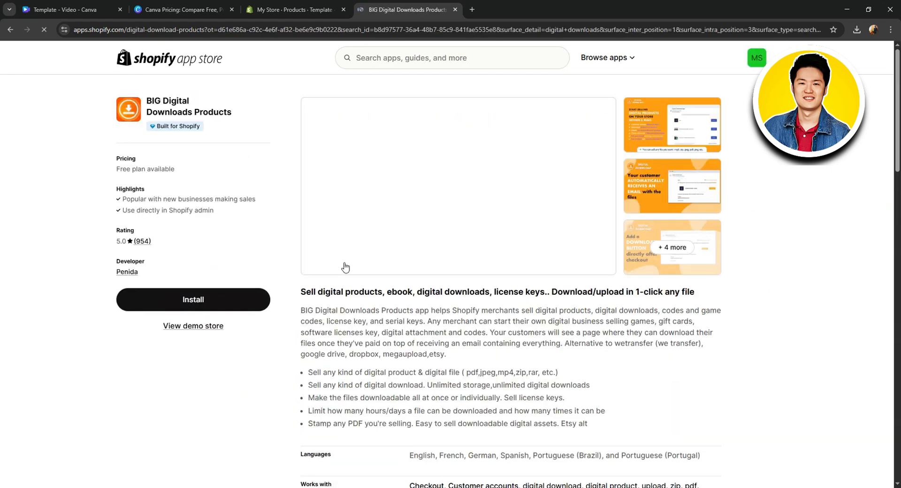
Install the BIG Digital Downloads Products app on the store and skip its All Access Plan offer
{"action": "left_click", "coordinate": [203, 302]}
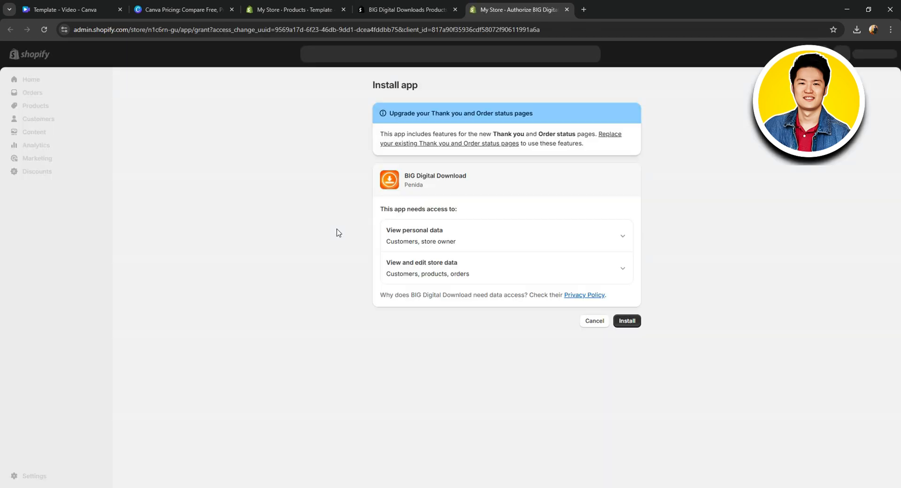
{"action": "left_click", "coordinate": [634, 321]}
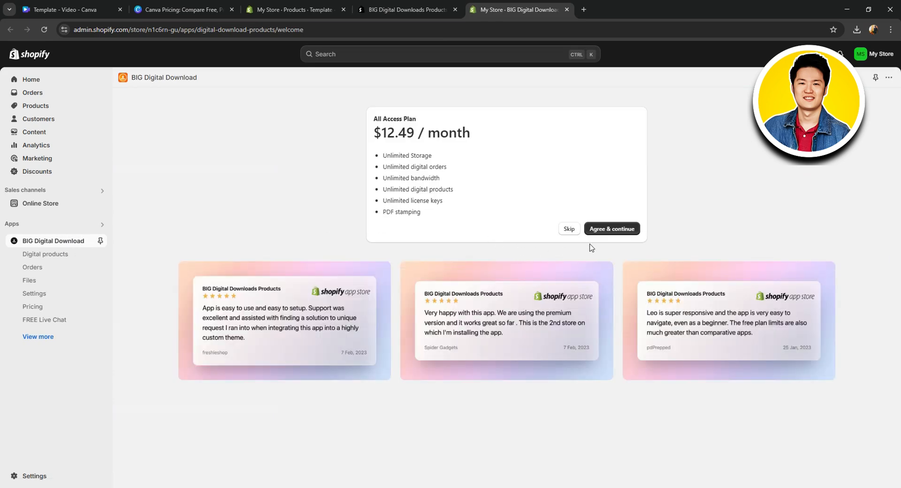
{"action": "left_click", "coordinate": [569, 228]}
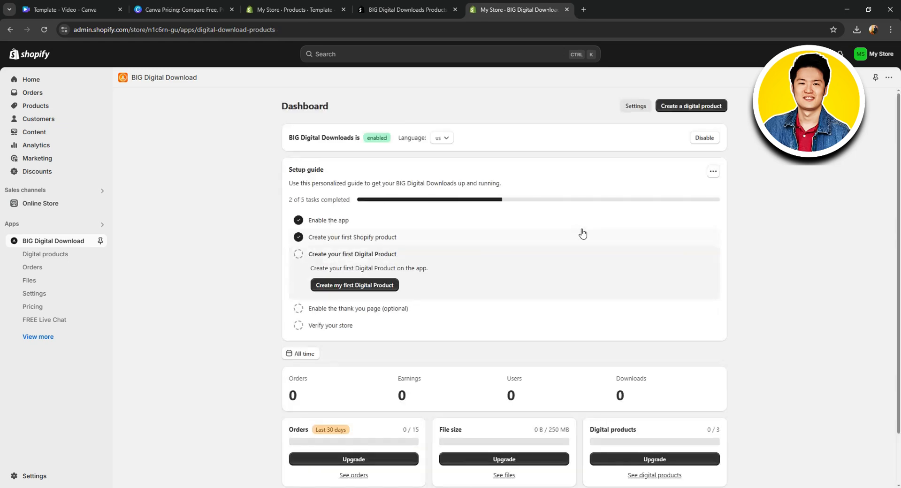